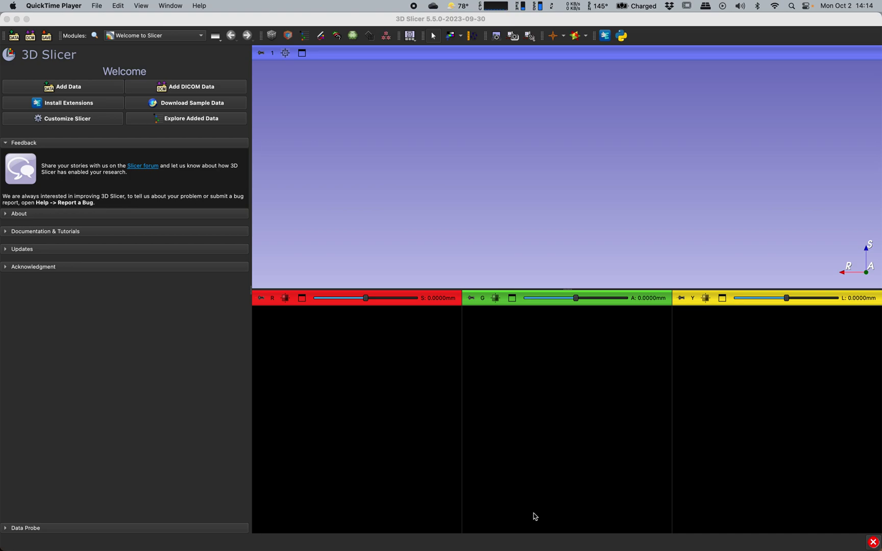
Review the installed extensions in the Extensions Manager, and close it
left_click(607, 37)
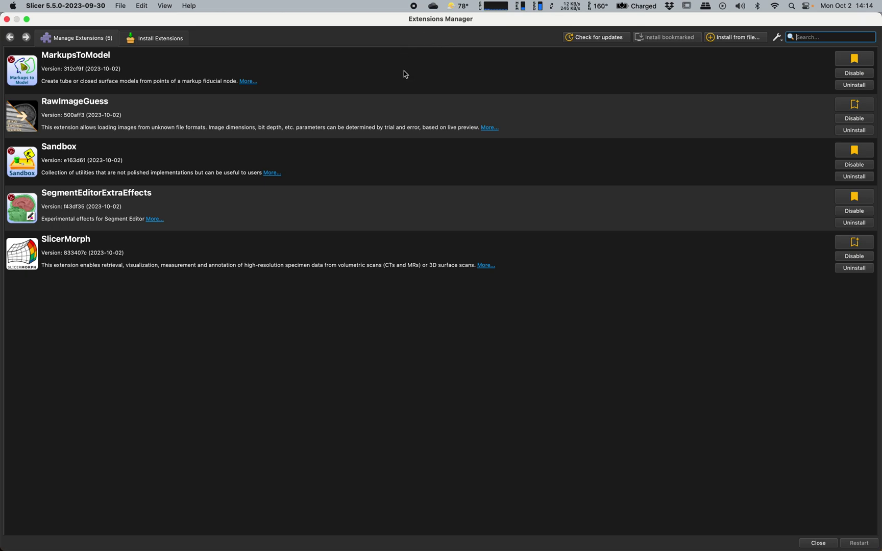
left_click(7, 19)
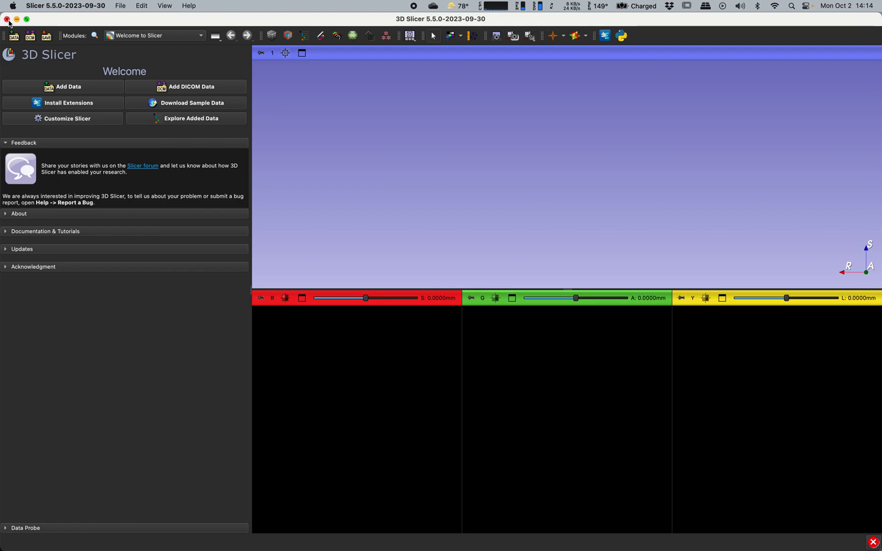
Switch to Finder and load Grylloblatta.mrml from the Slicer documents folder into 3D Slicer as an MRML scene
key("super+Tab")
key("super+Tab")
key("super+Tab")
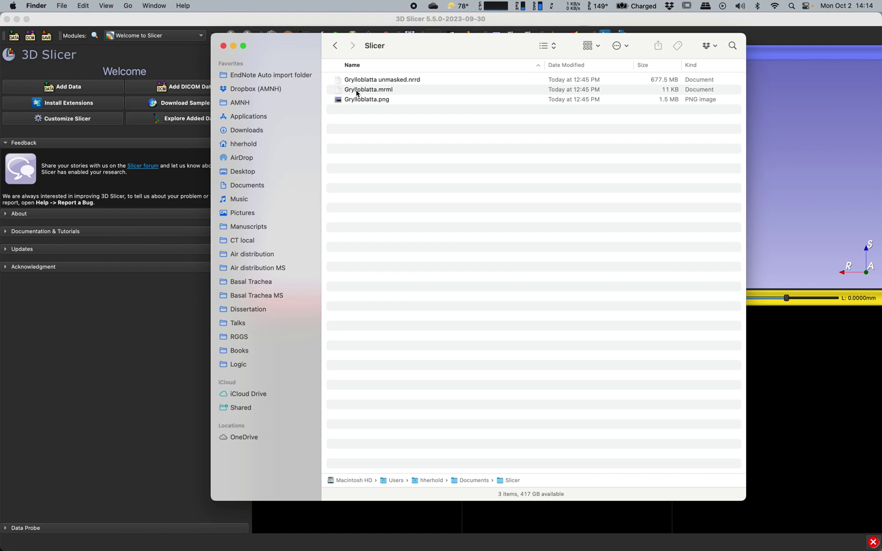
left_click_drag(376, 87, 794, 168)
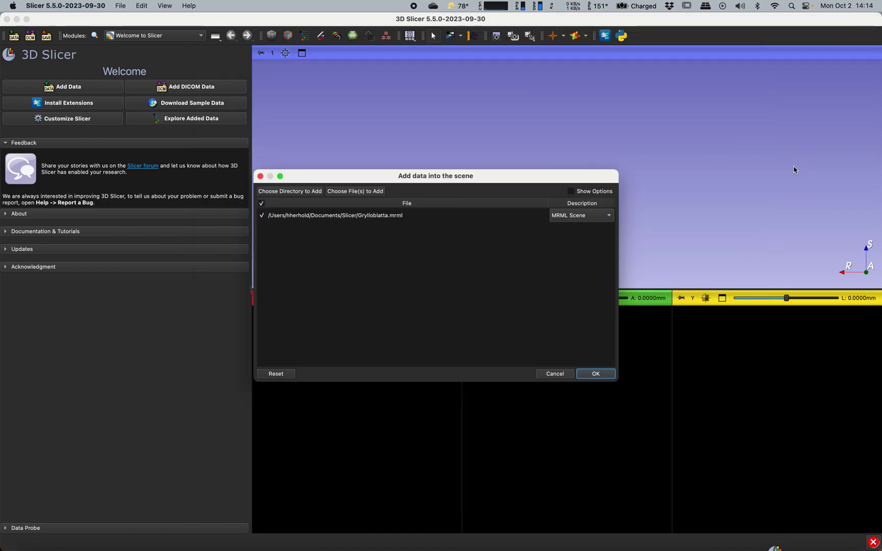
left_click(596, 373)
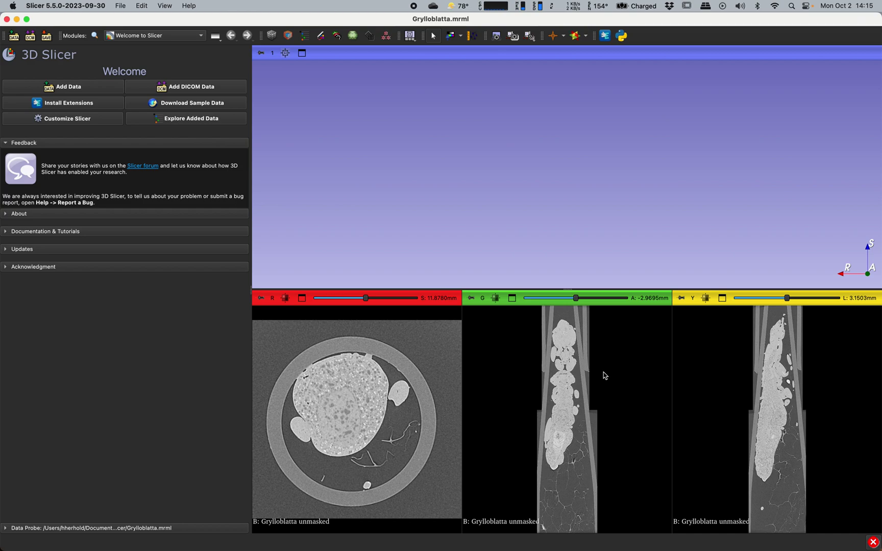
Switch to Safari, look through the Evoluent VerticalMouse 4 Right Mac product page, and return to 3D Slicer
key("super+Tab")
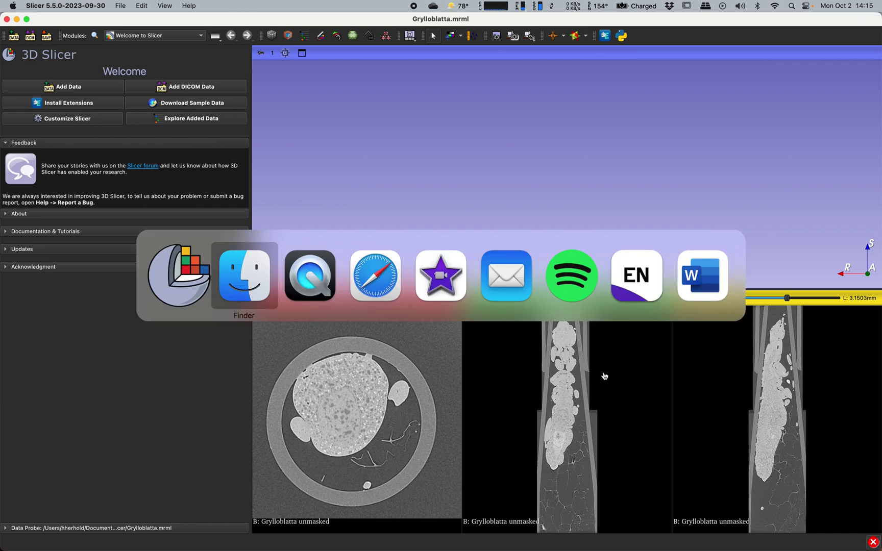
key("super+Tab")
key("super+Tab")
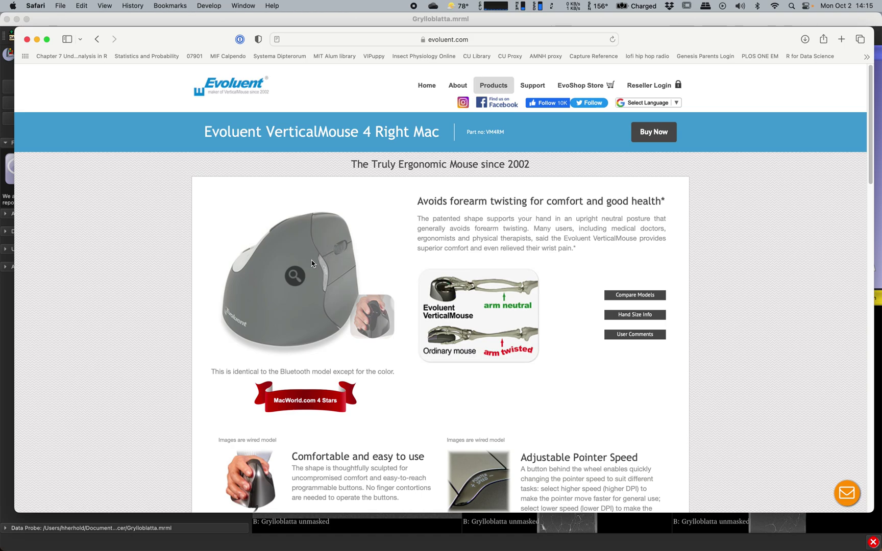
scroll(311, 263, "down", 5)
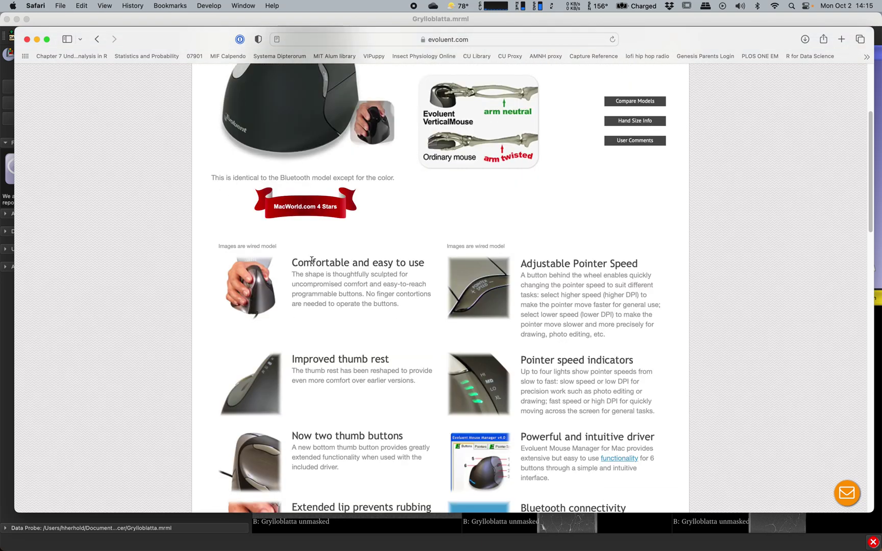
scroll(311, 261, "up", 5)
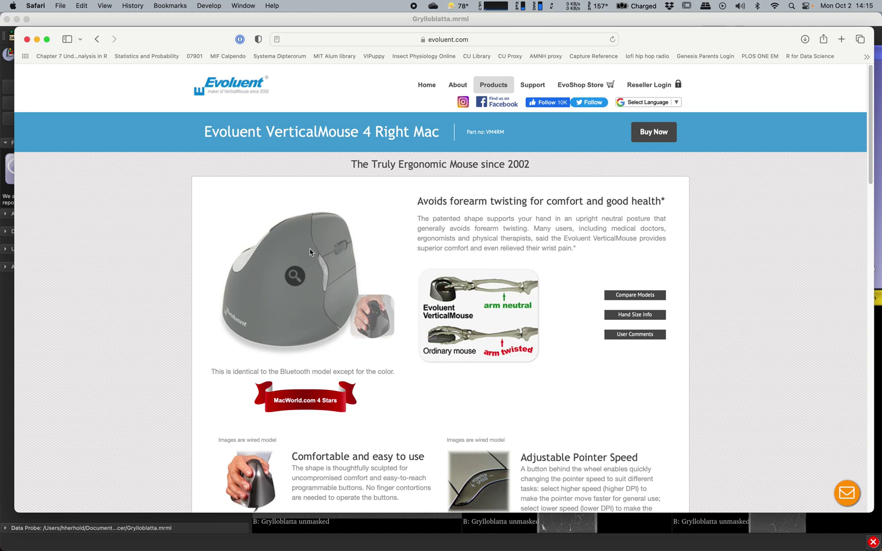
key("super+Tab")
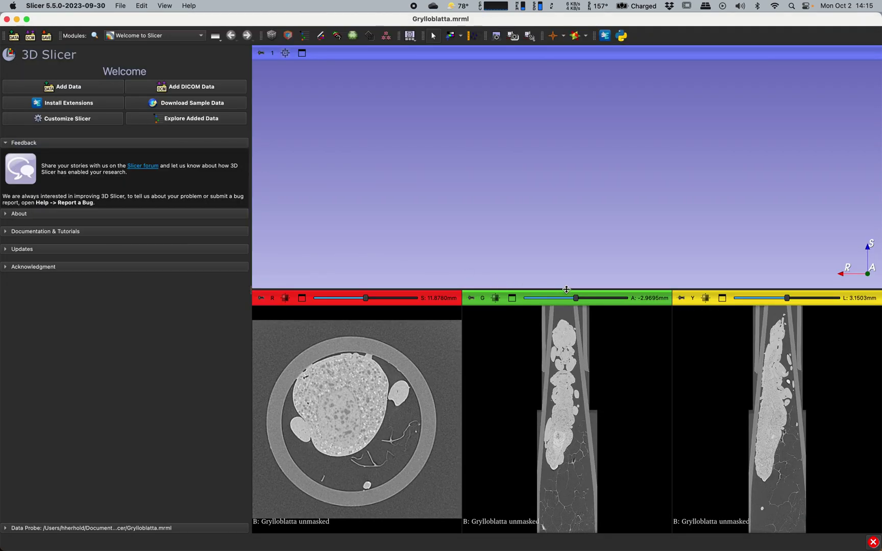
Turn on slice intersections and move the red axial slice to about S 14.81 mm
left_click_drag(563, 288, 544, 163)
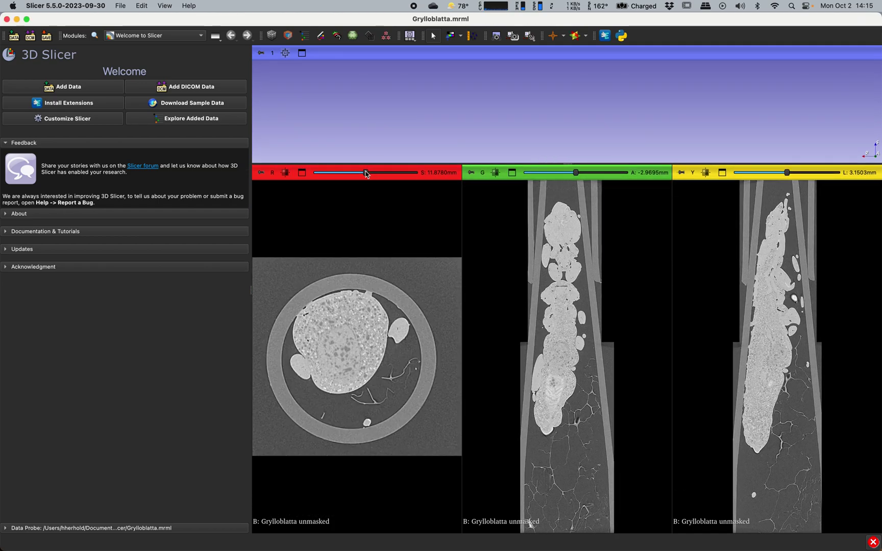
mouse_move(367, 173)
left_mouse_down()
mouse_move(340, 177)
mouse_move(366, 174)
left_mouse_up()
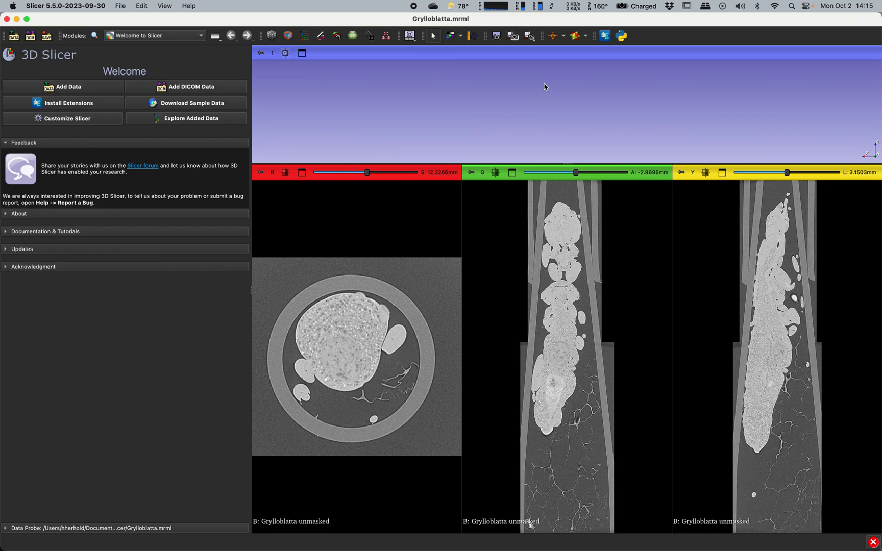
left_click(573, 36)
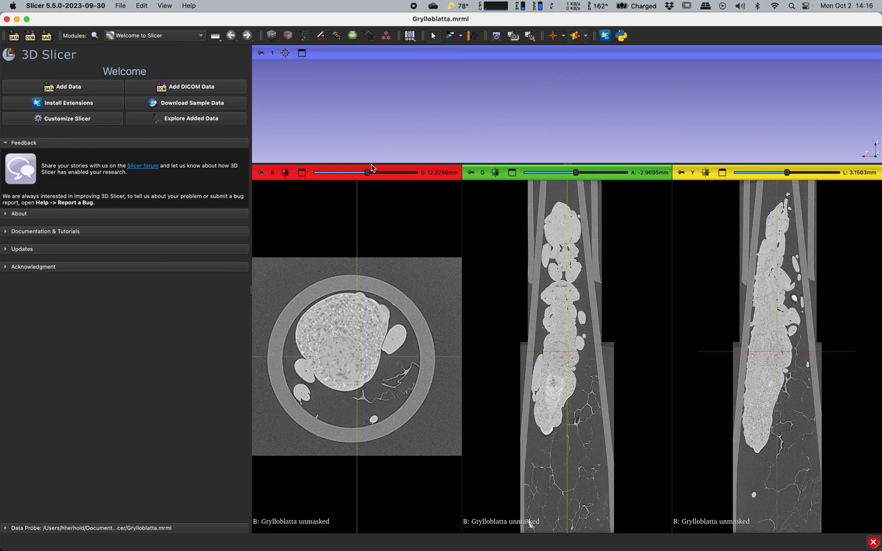
mouse_move(369, 173)
left_mouse_down()
mouse_move(329, 177)
mouse_move(377, 178)
left_mouse_up()
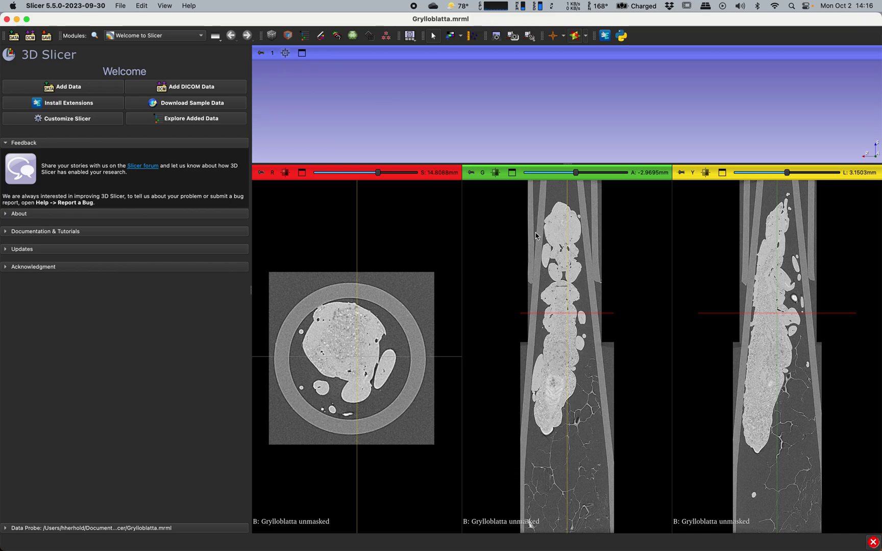
Switch the view layout to Side by side
mouse_move(478, 178)
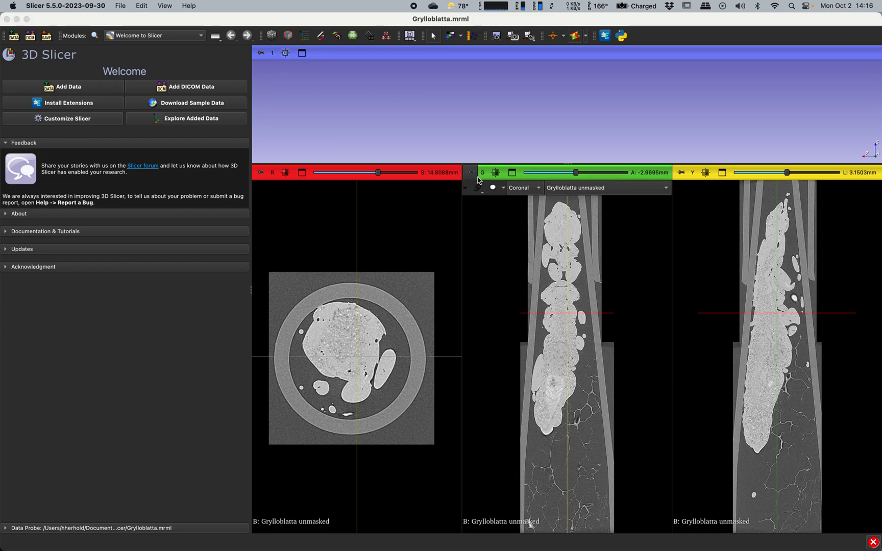
left_click(410, 35)
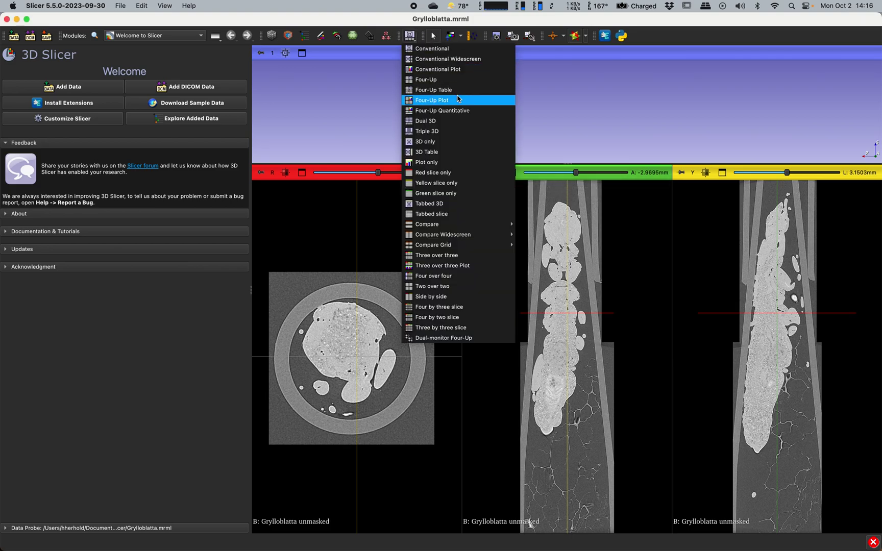
left_click(449, 298)
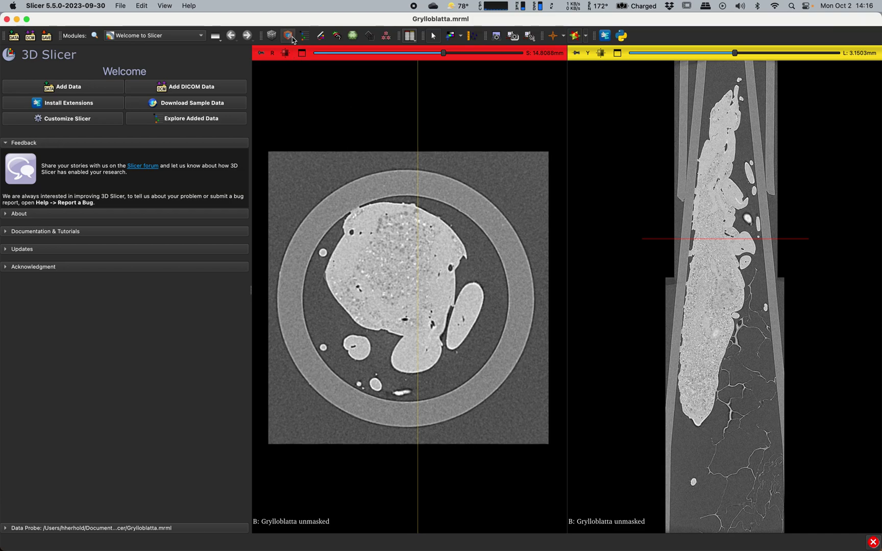
Add a new segment in the Segment Editor and name it mask
left_click(320, 36)
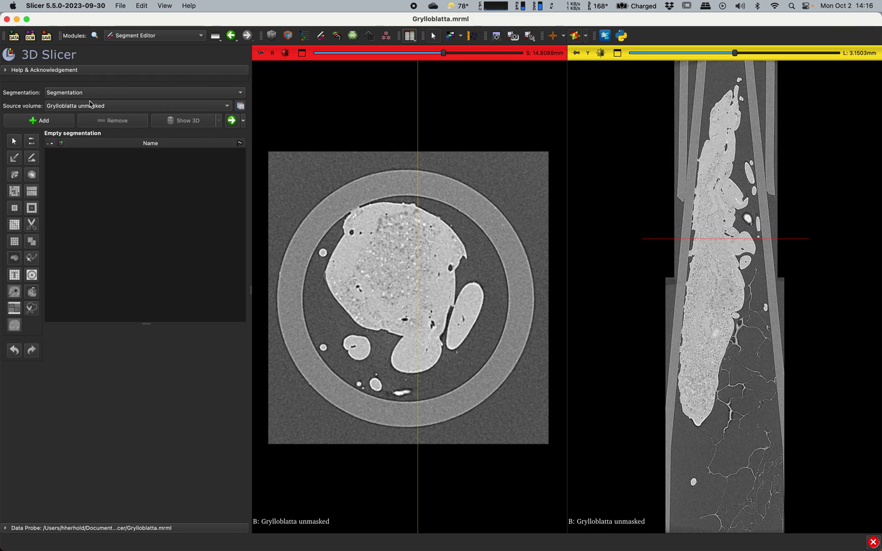
left_click(60, 122)
double_click(91, 145)
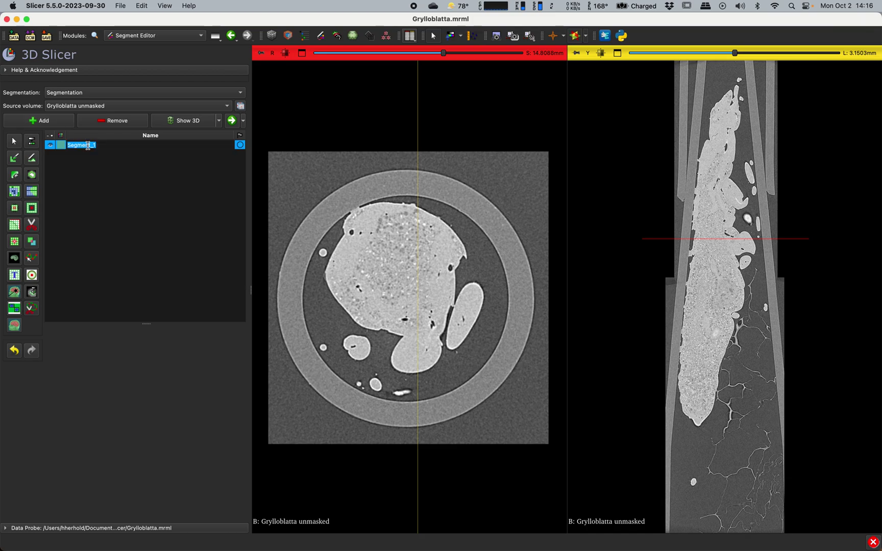
type("mask")
key("Return")
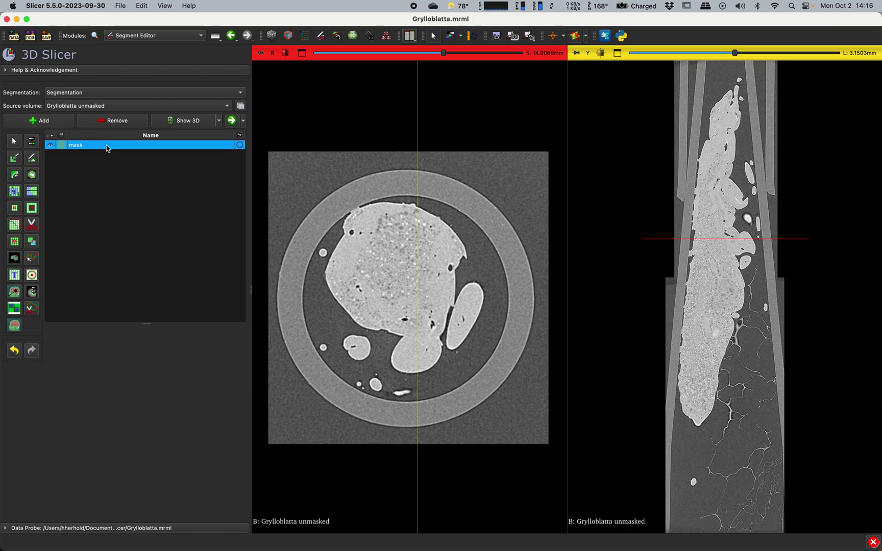
Set the mask segment's colour to the basic yellow #ffff00
double_click(59, 145)
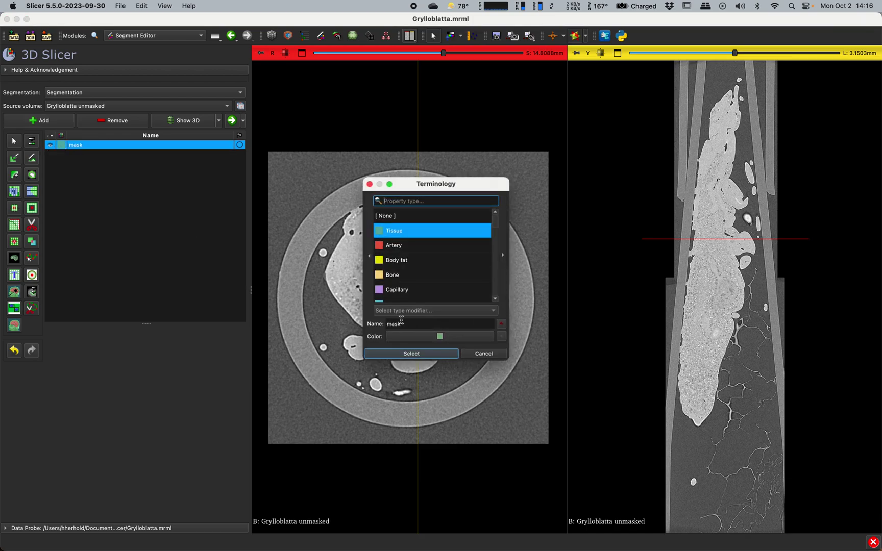
key("space")
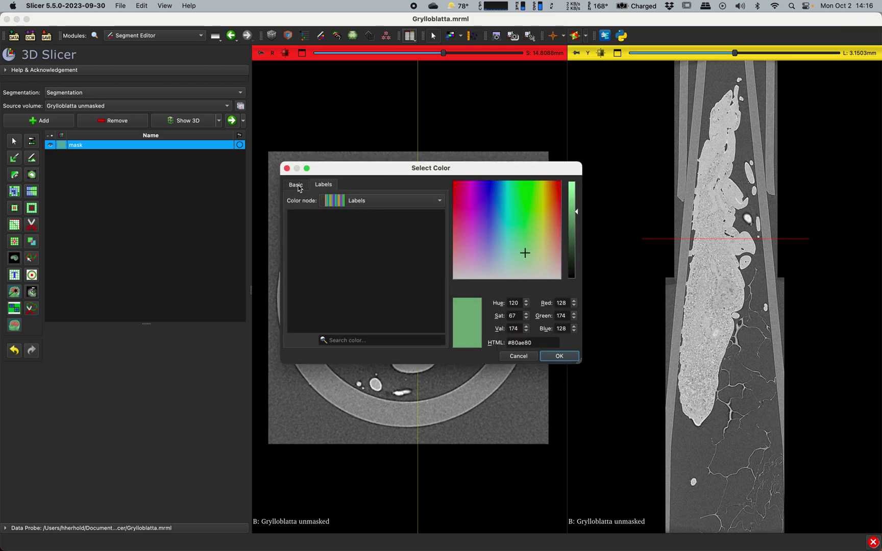
left_click(298, 185)
left_click(391, 244)
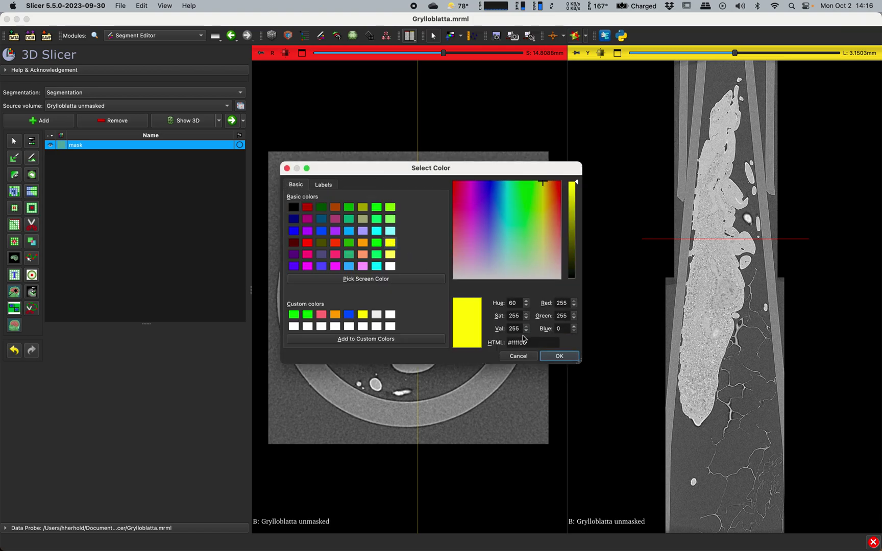
left_click(557, 357)
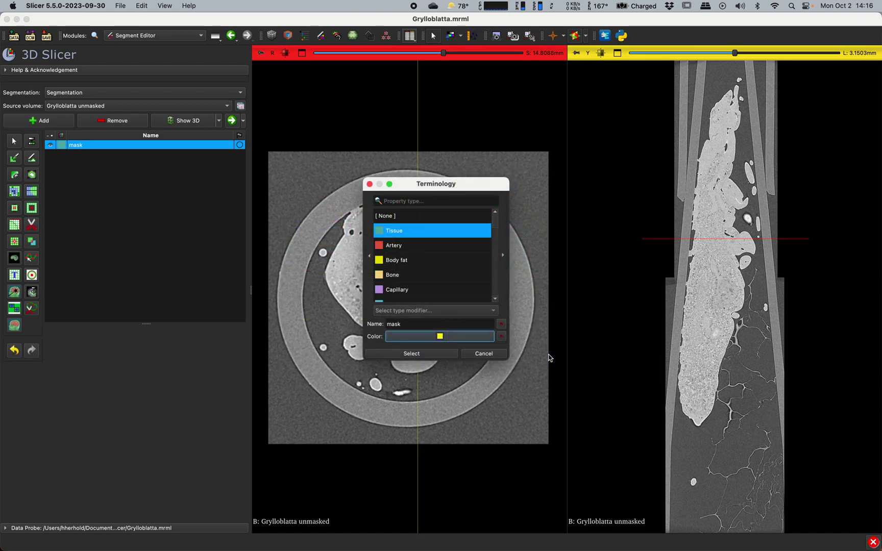
left_click(449, 358)
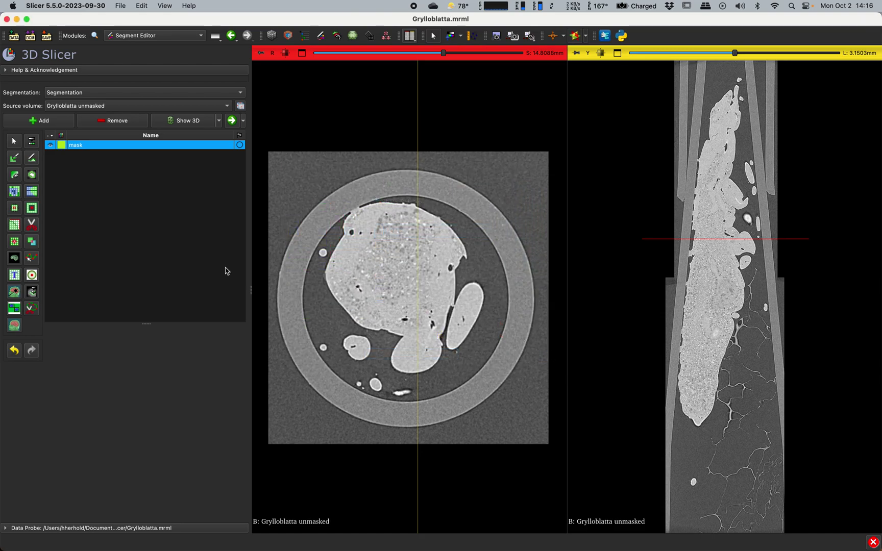
Paint the mask over the specimen and the tube's interior on the current axial slice with the 25% round brush
left_click(15, 158)
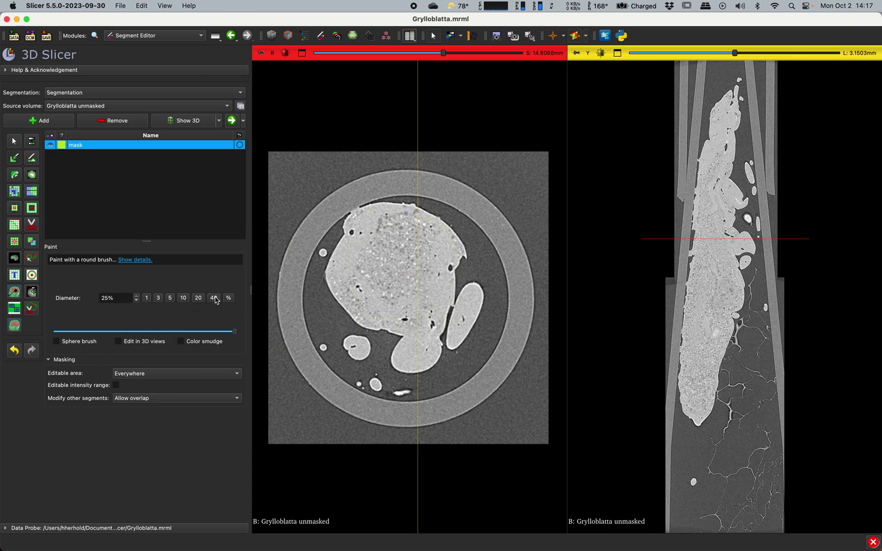
scroll(350, 252, "up", 2, "ctrl")
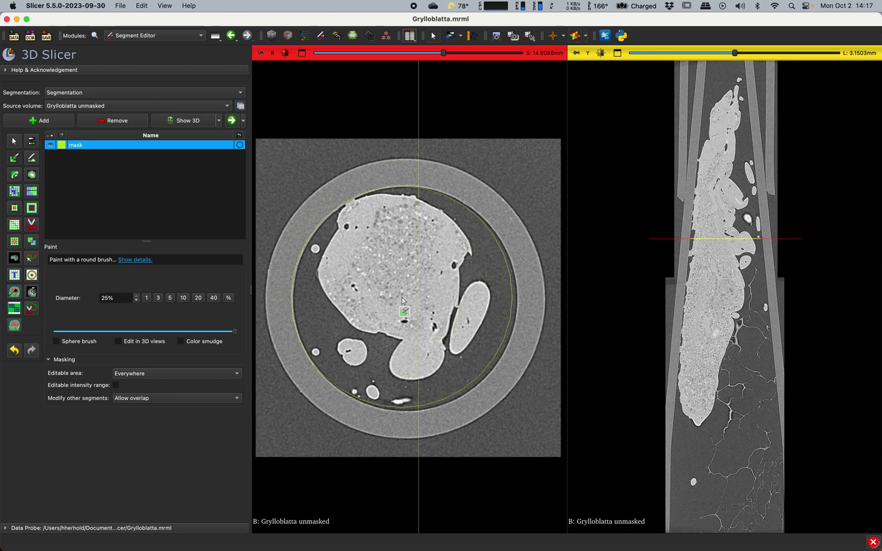
scroll(400, 300, "down", 1, "ctrl")
scroll(397, 293, "up", 2, "ctrl")
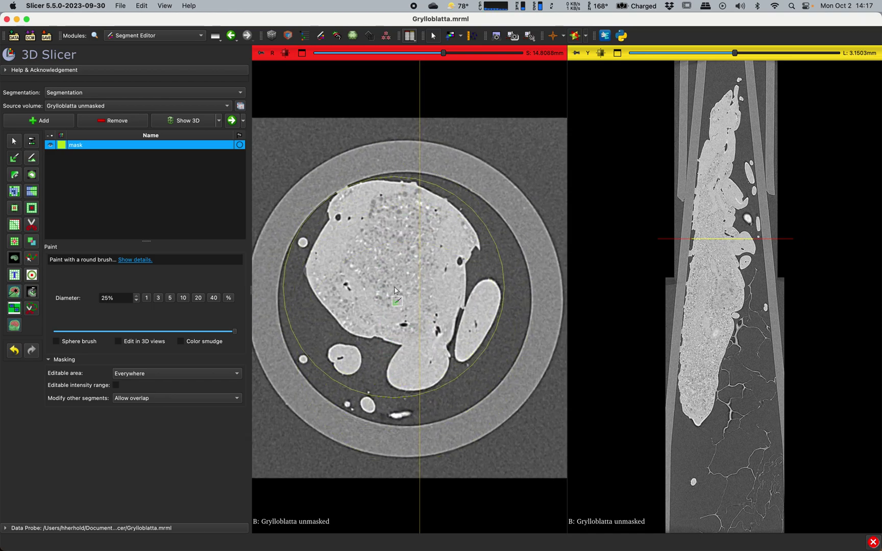
mouse_move(399, 290)
left_mouse_down()
mouse_move(396, 310)
mouse_move(413, 301)
left_mouse_up()
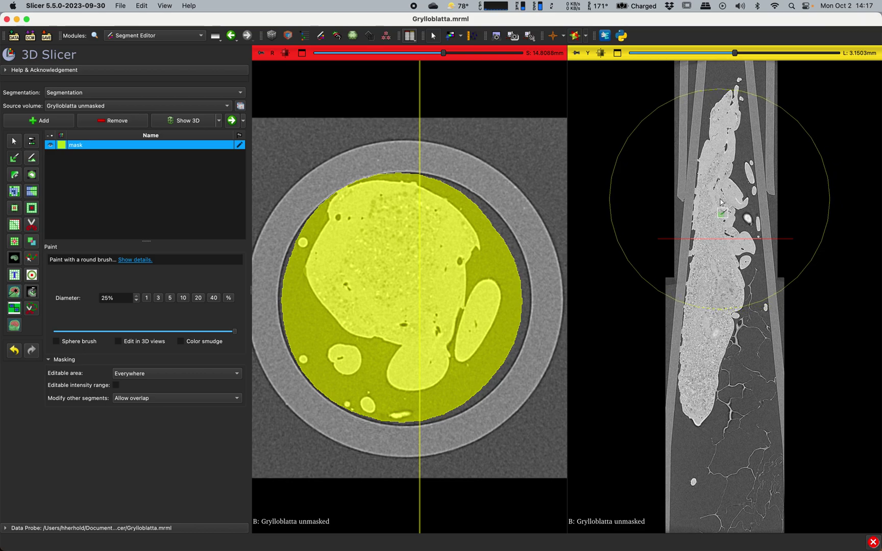
Paint the mask over the specimen and the tube's interior on the axial slice at about S 17.27 mm
key("shift")
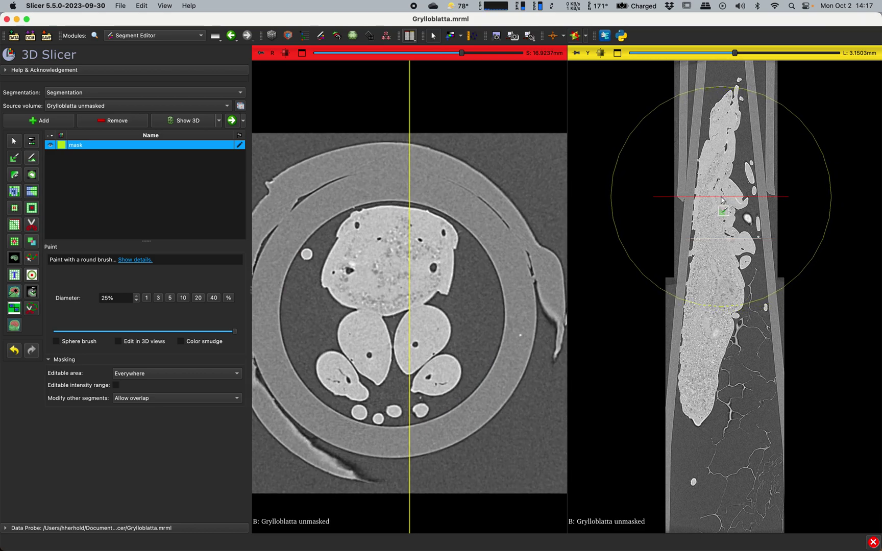
key("shift")
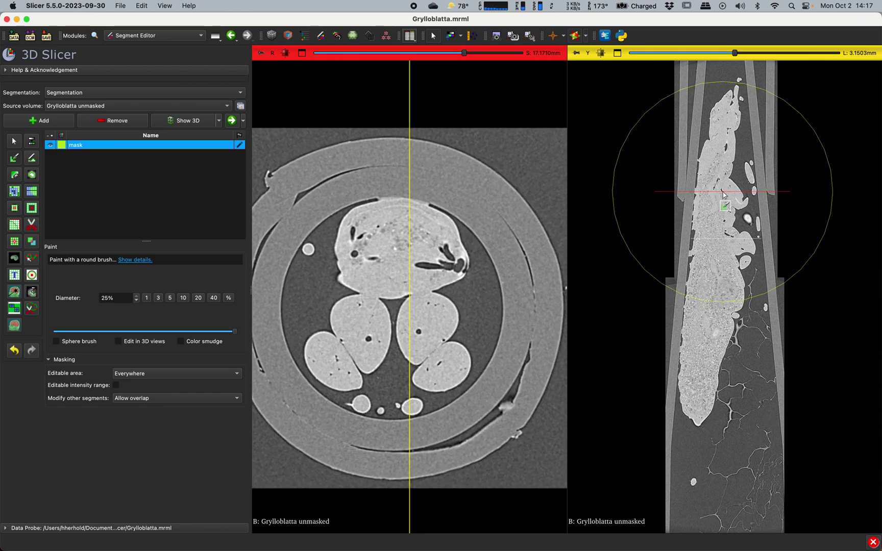
key("shift")
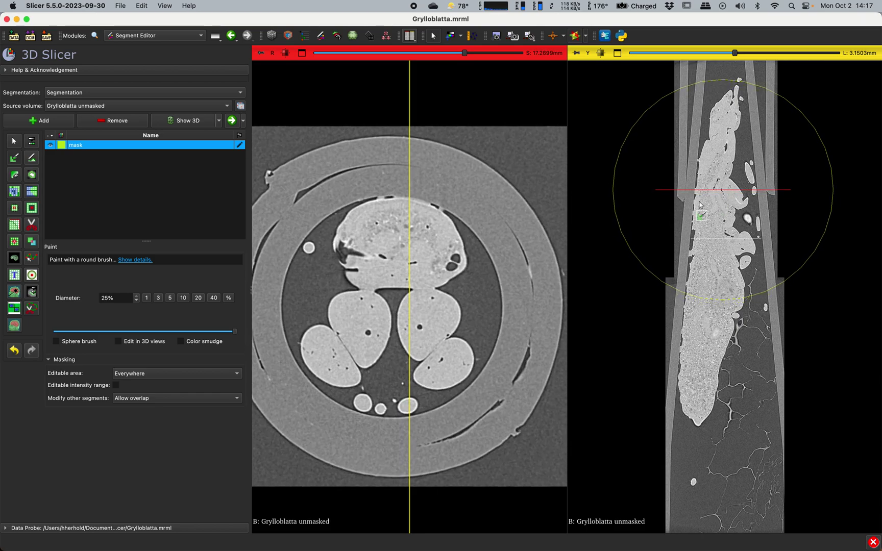
scroll(398, 310, "up", 3, "ctrl")
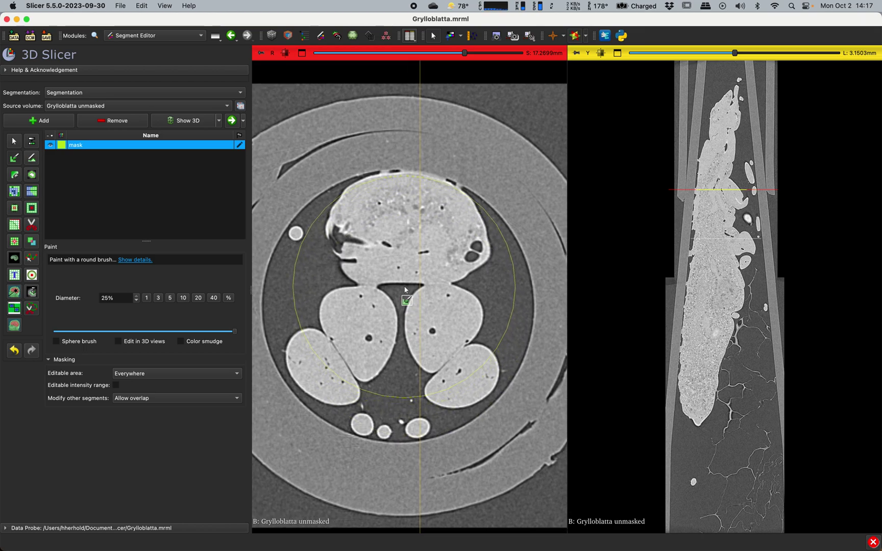
mouse_move(403, 284)
left_mouse_down()
mouse_move(382, 289)
mouse_move(388, 328)
mouse_move(406, 327)
mouse_move(416, 311)
left_mouse_up()
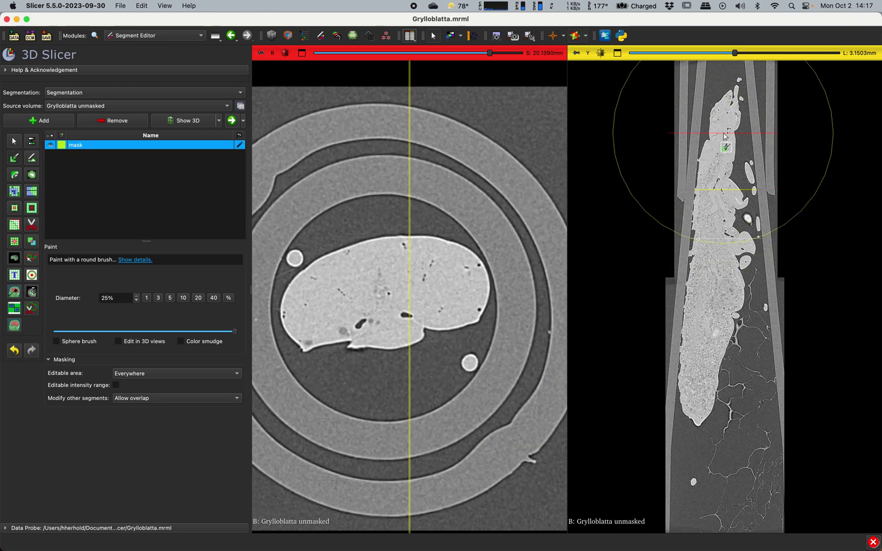
Paint the mask over the specimen and the tube's interior on the axial slice at about S 20.31 mm
scroll(343, 285, "up", 10)
right_click_drag(343, 284, 393, 376)
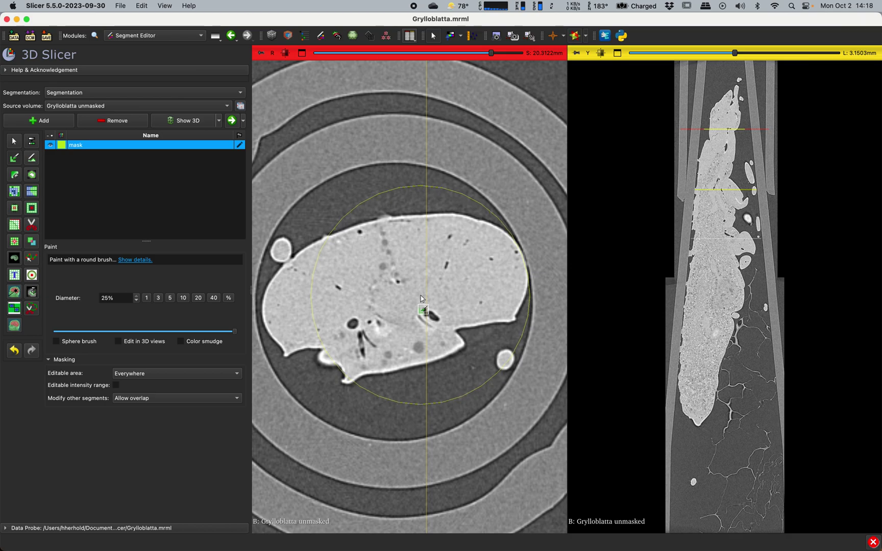
left_click(421, 303)
left_click_drag(421, 303, 423, 312)
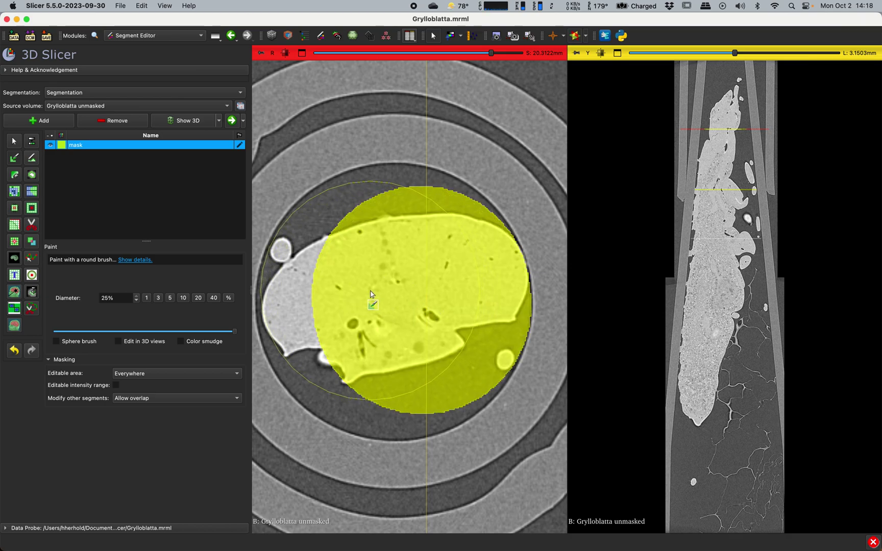
left_click_drag(372, 294, 376, 315)
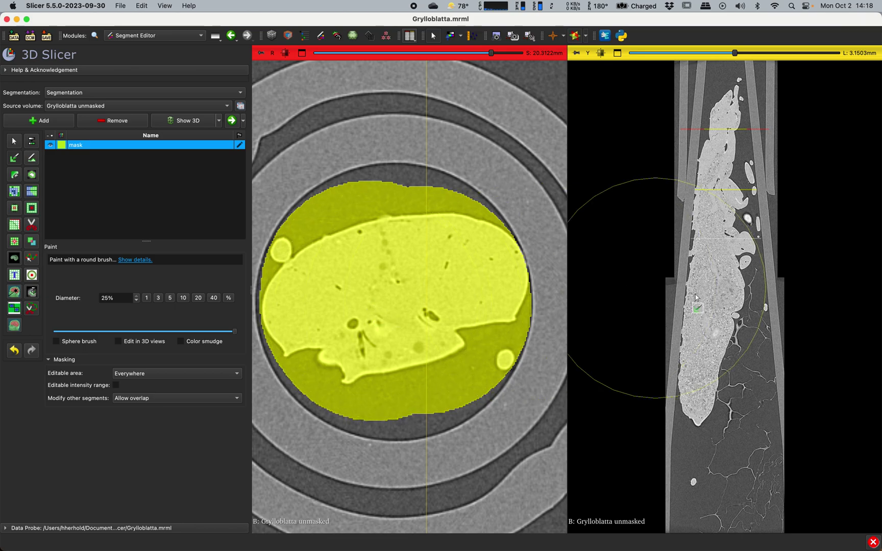
Paint the mask over the abdomen and adjacent legs on the axial slice at about S 11.98 mm with a 20% brush
key("shift")
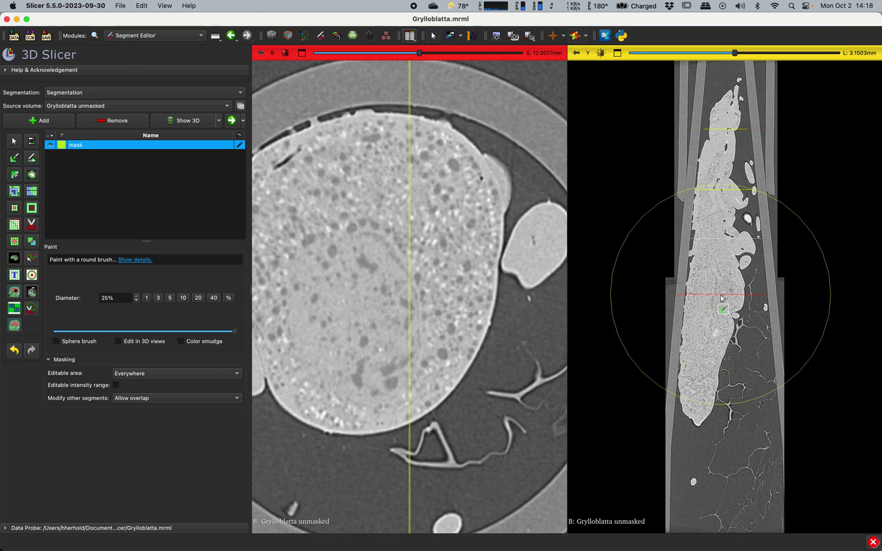
scroll(463, 216, "down", 3, "ctrl")
scroll(429, 257, "up", 2, "ctrl")
scroll(428, 256, "down", 2, "ctrl")
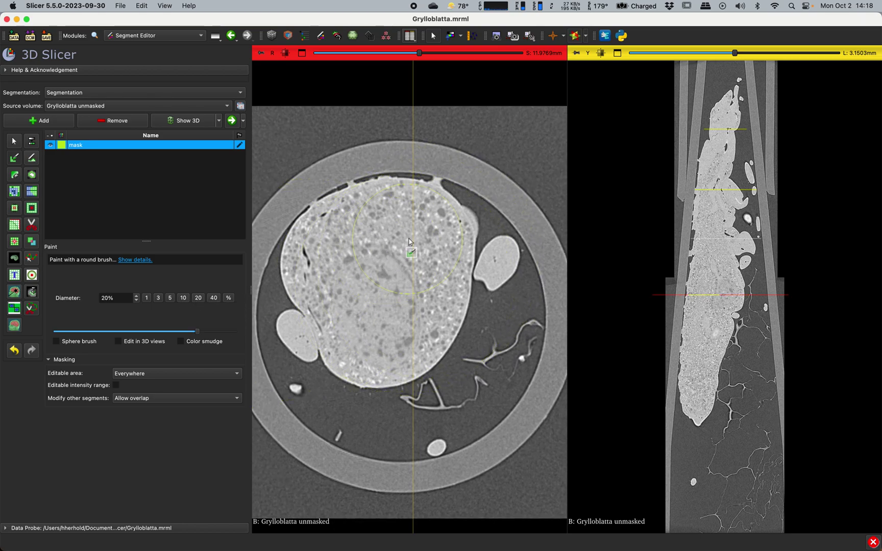
mouse_move(418, 237)
left_mouse_down()
mouse_move(372, 239)
mouse_move(339, 261)
mouse_move(329, 309)
mouse_move(334, 353)
mouse_move(398, 328)
mouse_move(469, 269)
mouse_move(424, 239)
mouse_move(409, 292)
mouse_move(371, 335)
left_mouse_up()
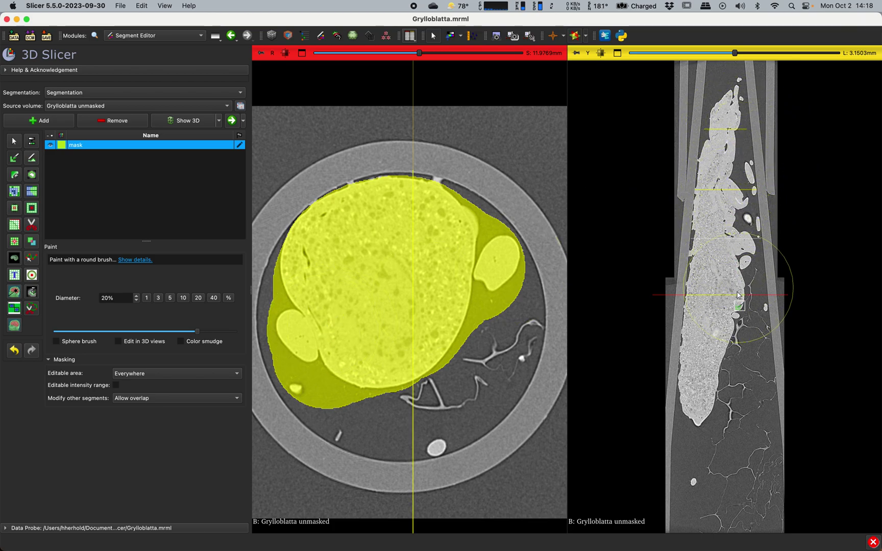
Paint the mask over the head end and antennae on the axial slices at about S 22.37, 22.76 and 22.86 mm
key("shift")
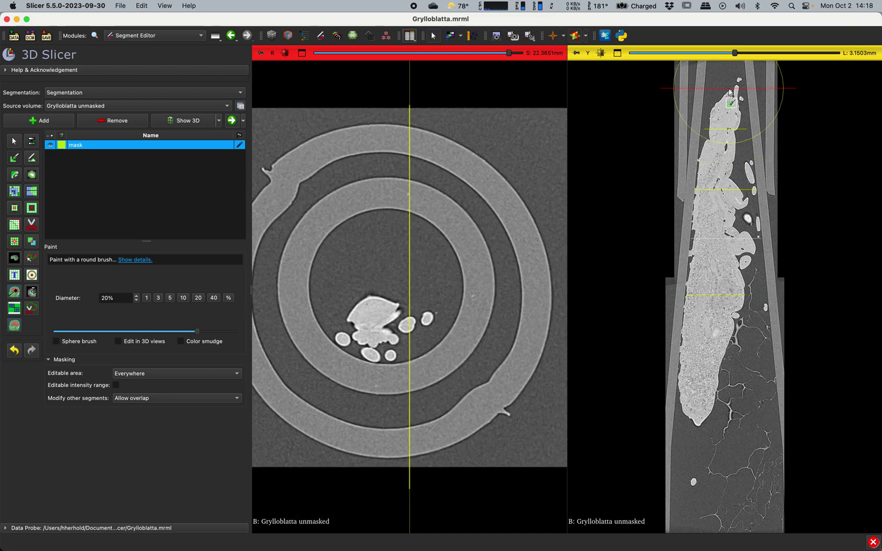
mouse_move(387, 319)
left_mouse_down()
mouse_move(403, 298)
mouse_move(388, 309)
mouse_move(364, 305)
mouse_move(376, 307)
left_mouse_up()
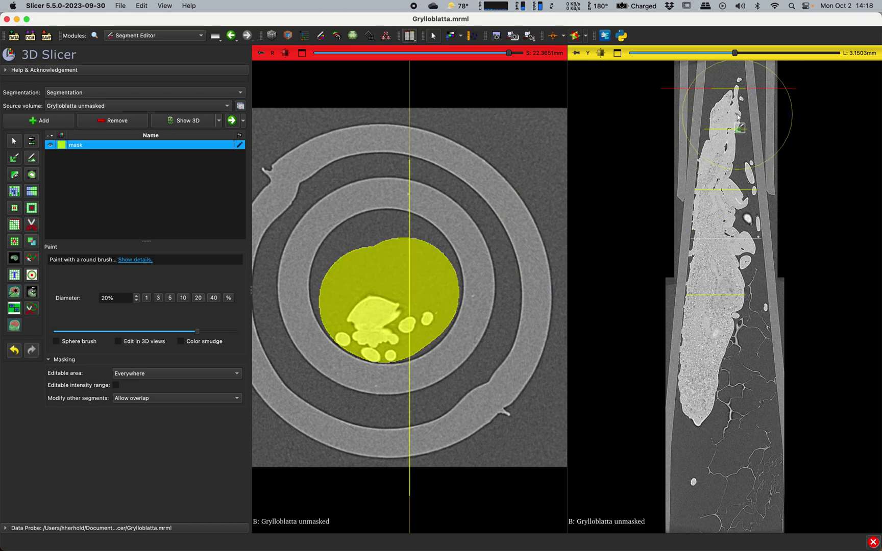
key("shift")
key("shift")
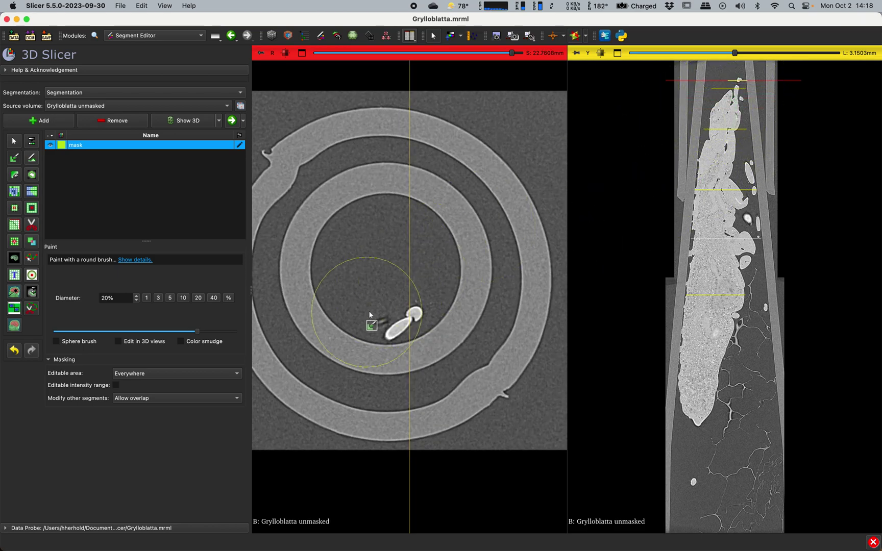
left_click(391, 289)
scroll(392, 286, "up", 1)
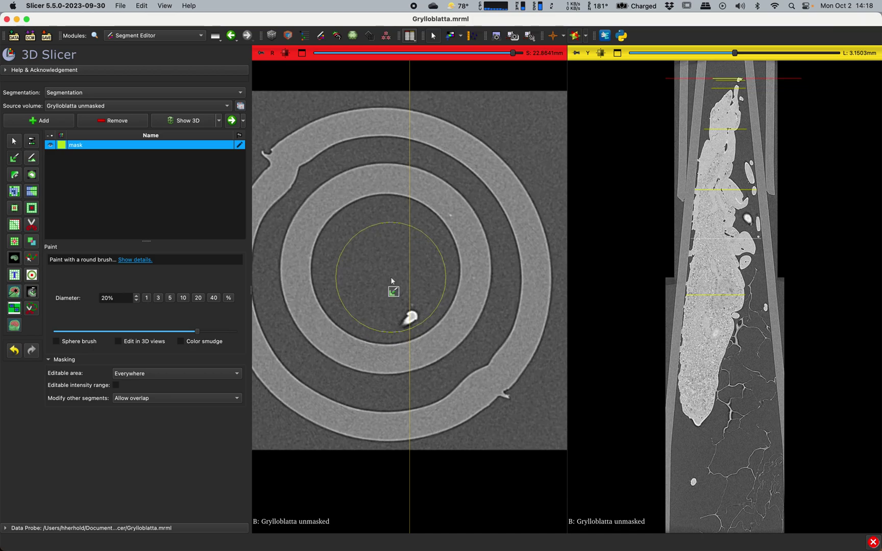
left_click(392, 280)
scroll(392, 281, "down", 3)
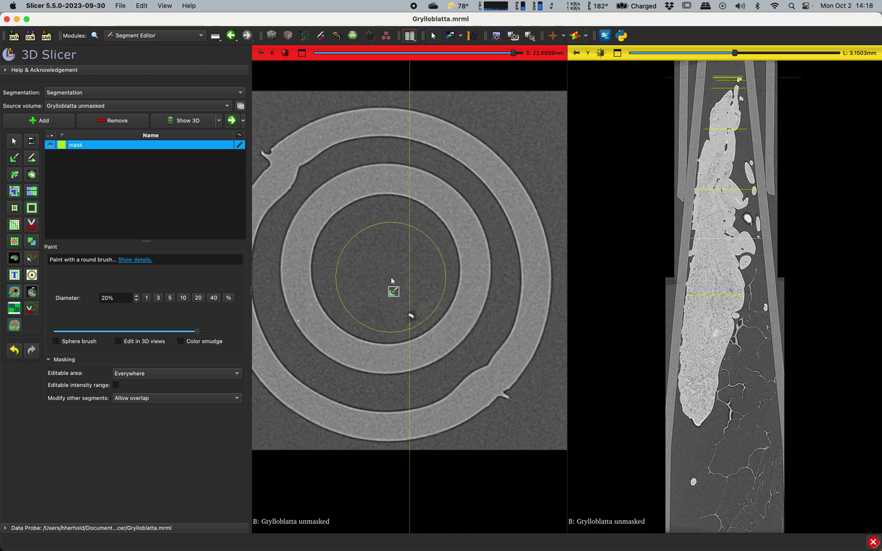
Examine the painted and unpainted axial slices from the head end down into the abdomen
scroll(391, 280, "down", 5)
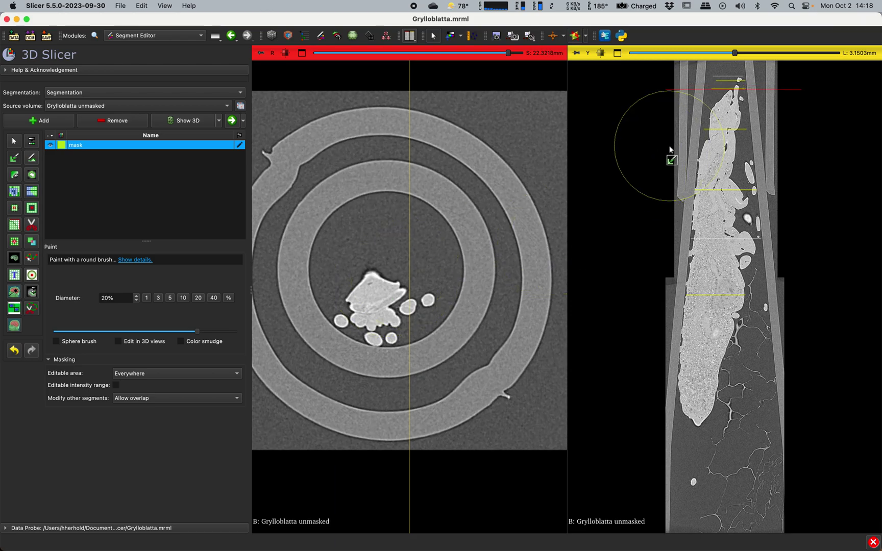
key("shift")
key("shift")
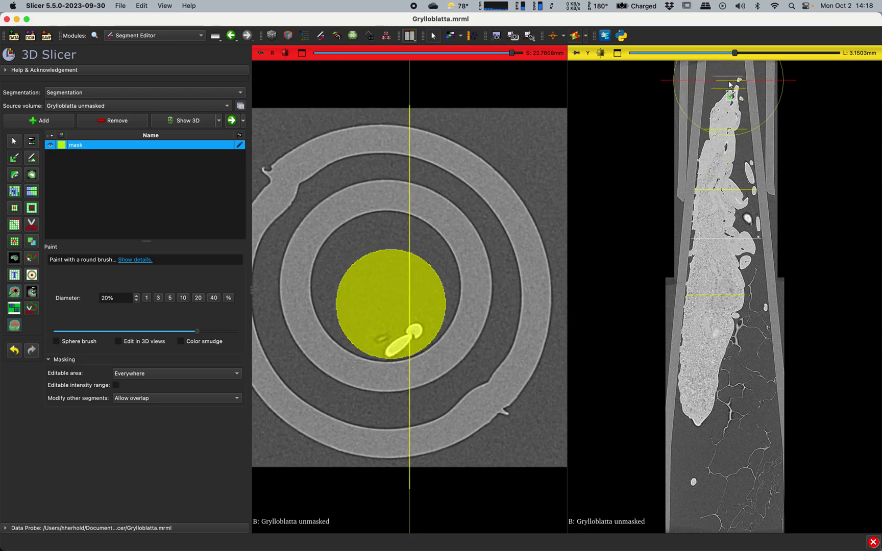
key("shift")
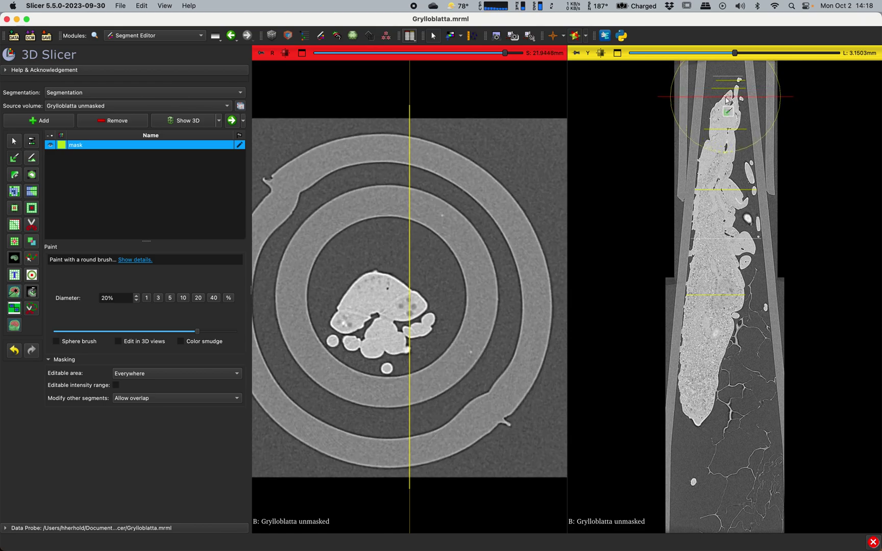
key("shift")
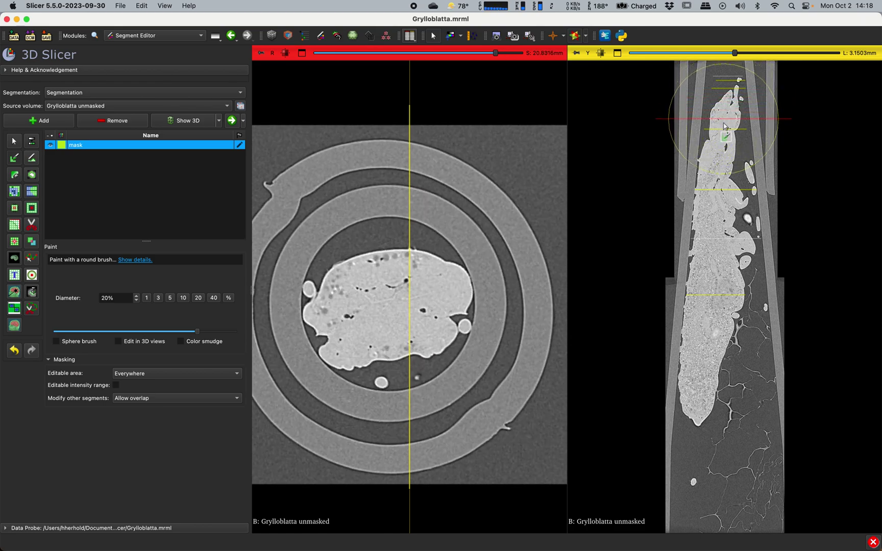
key("shift")
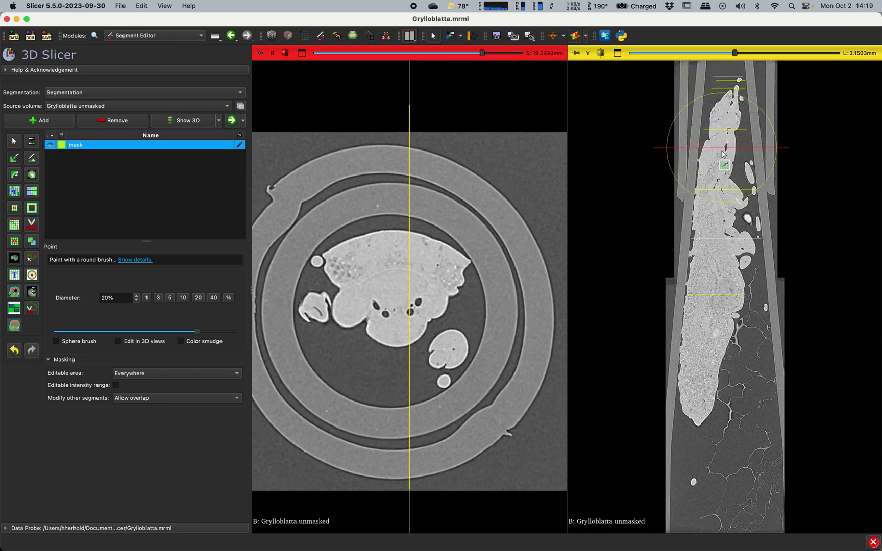
key("shift")
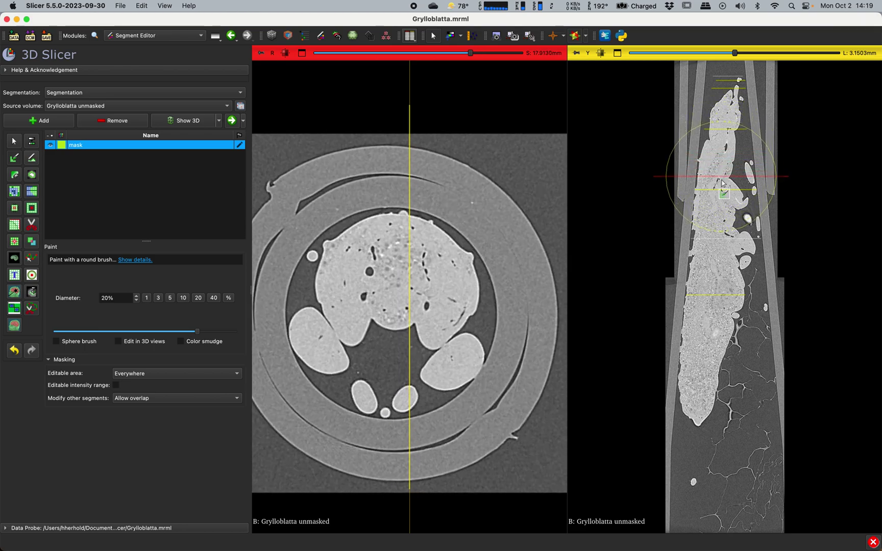
key("shift")
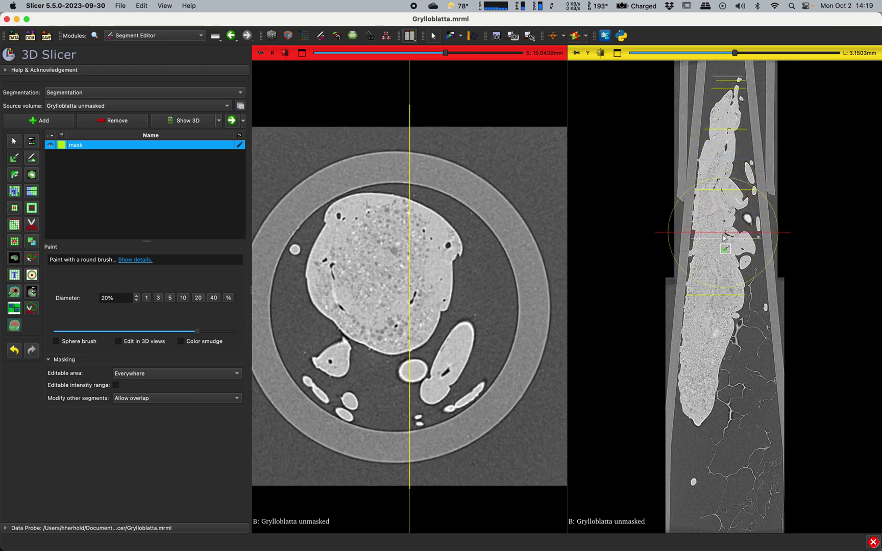
key("shift")
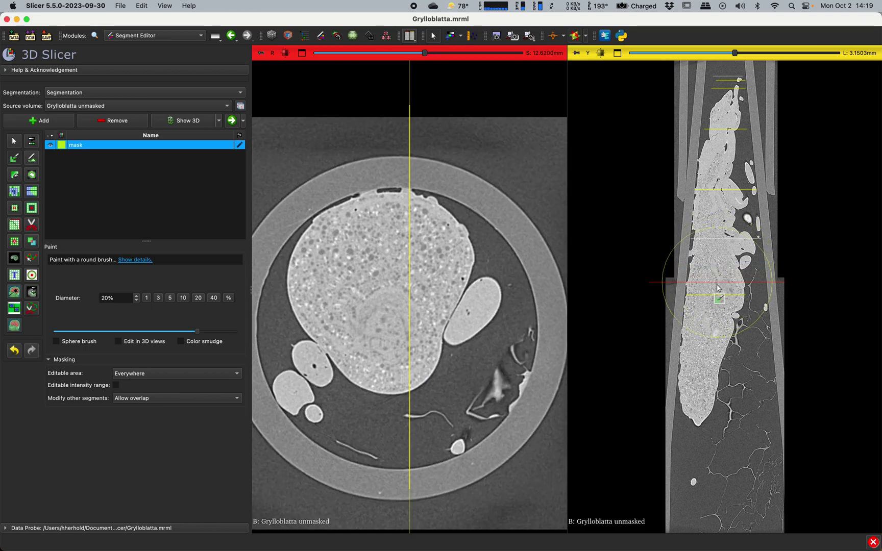
key("shift")
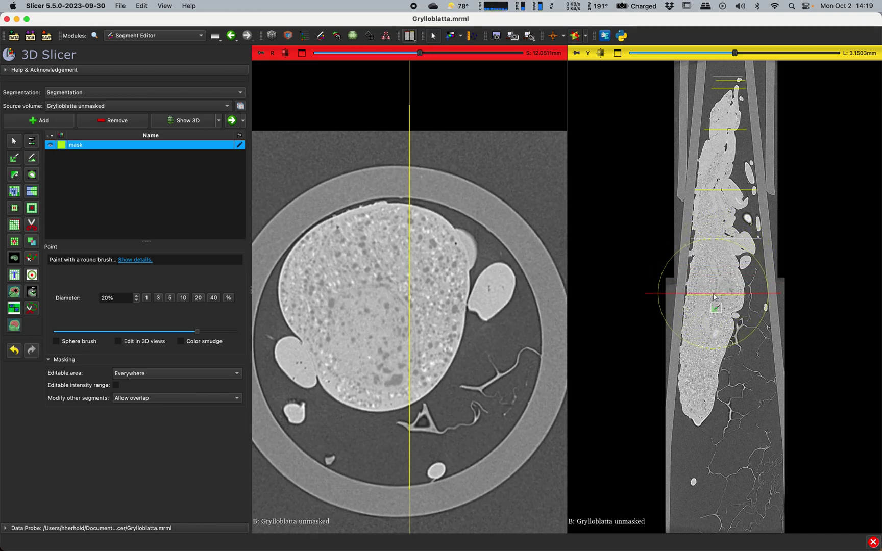
key("shift")
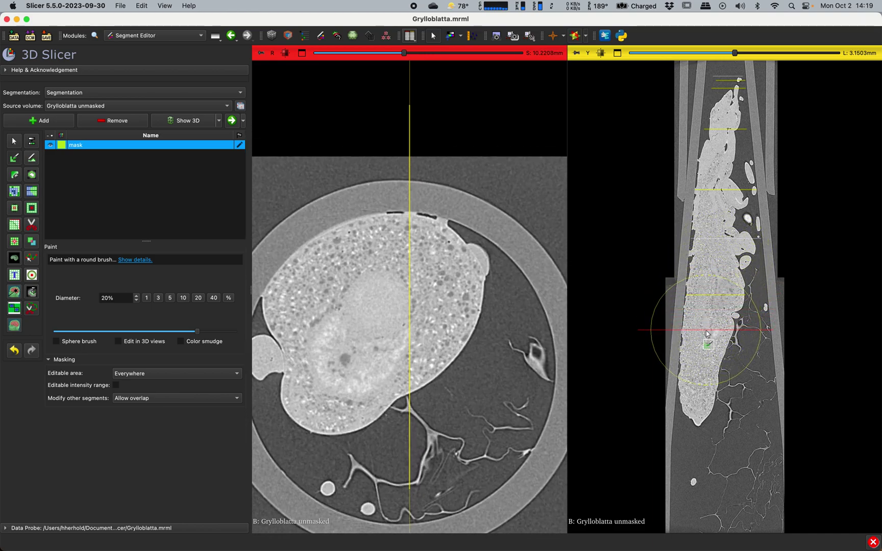
key("shift")
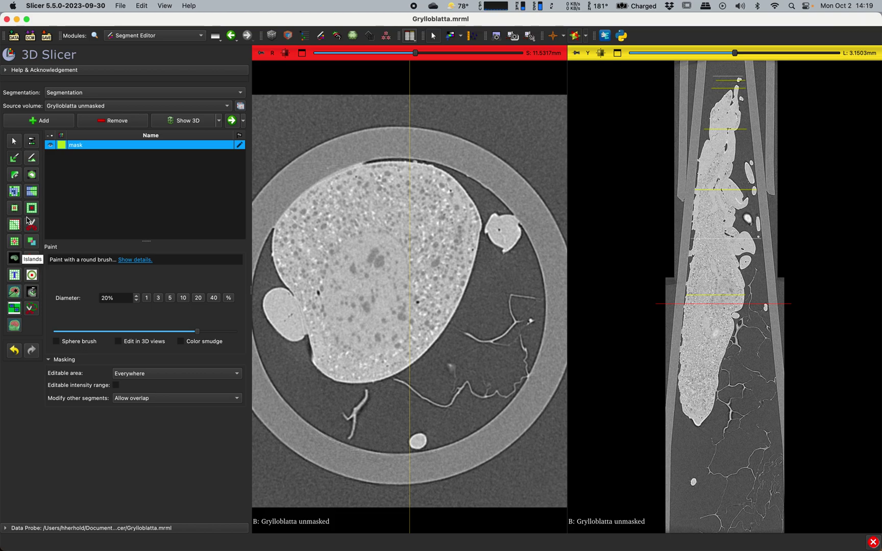
Interpolate the mask between the painted slices with Fill between slices, check the preview and apply it
left_click(32, 193)
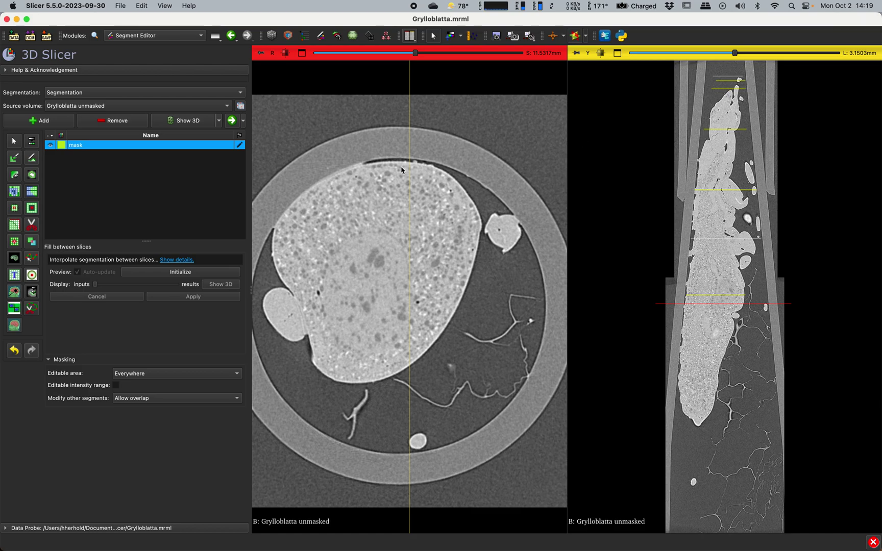
left_click(184, 272)
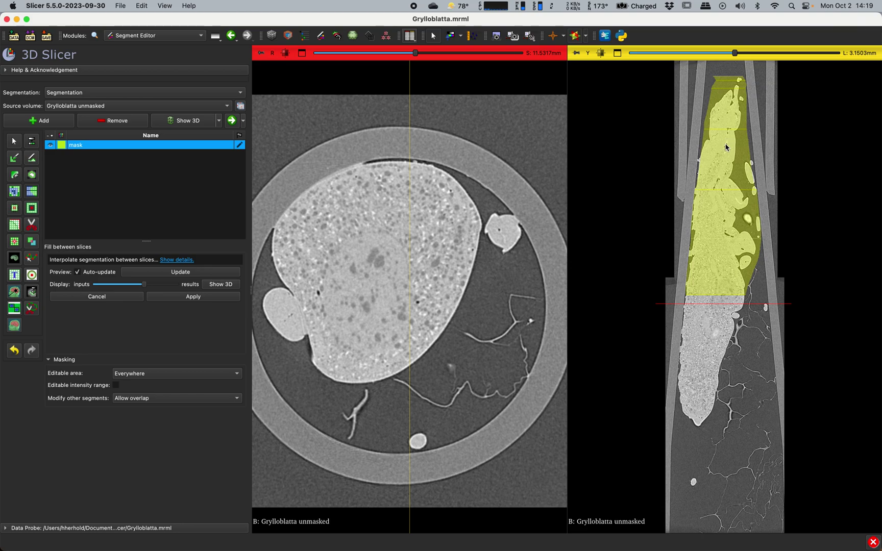
left_click_drag(417, 53, 480, 71)
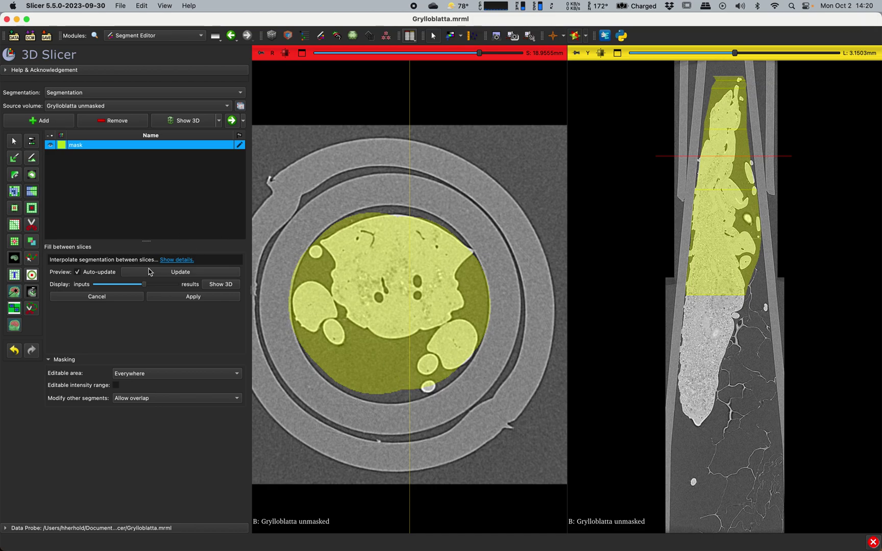
left_click(193, 296)
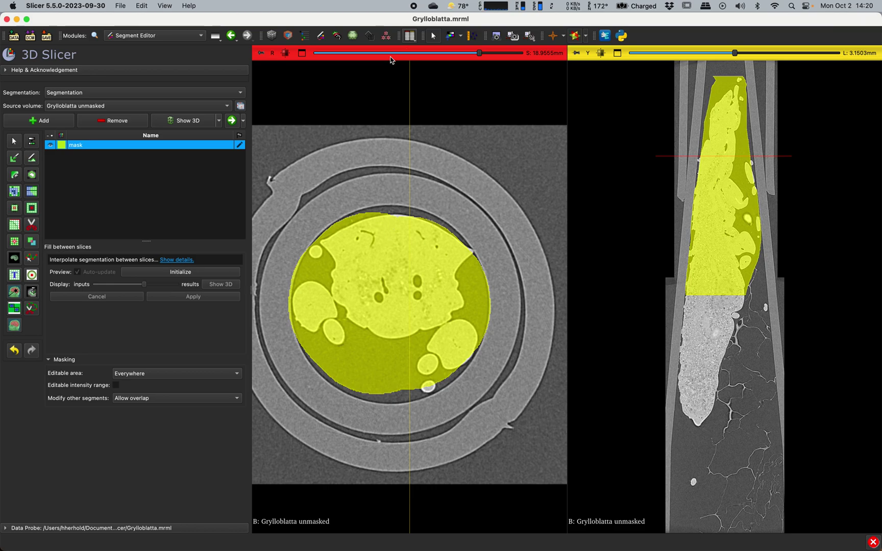
mouse_move(482, 50)
left_mouse_down()
mouse_move(450, 54)
mouse_move(469, 53)
left_mouse_up()
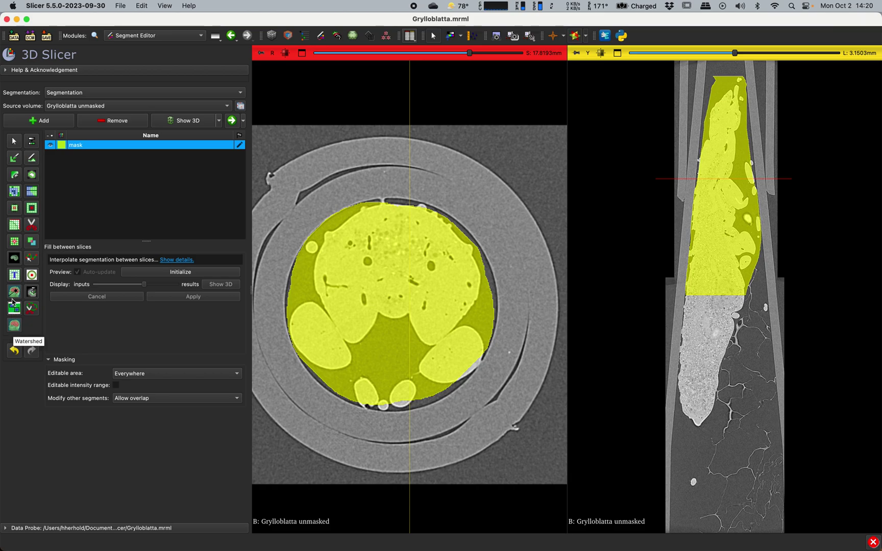
Start the Mask volume effect and set its input volume to Grylloblatta unmasked
left_click(14, 259)
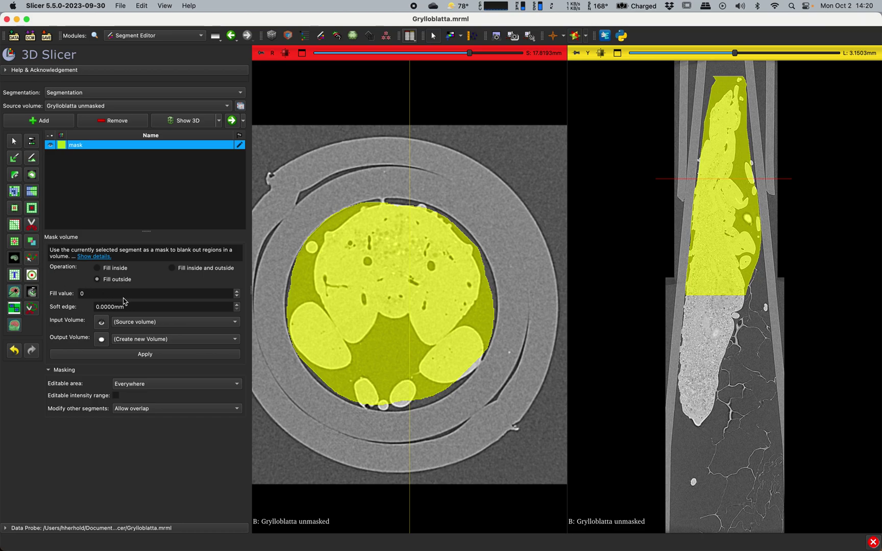
left_click(148, 322)
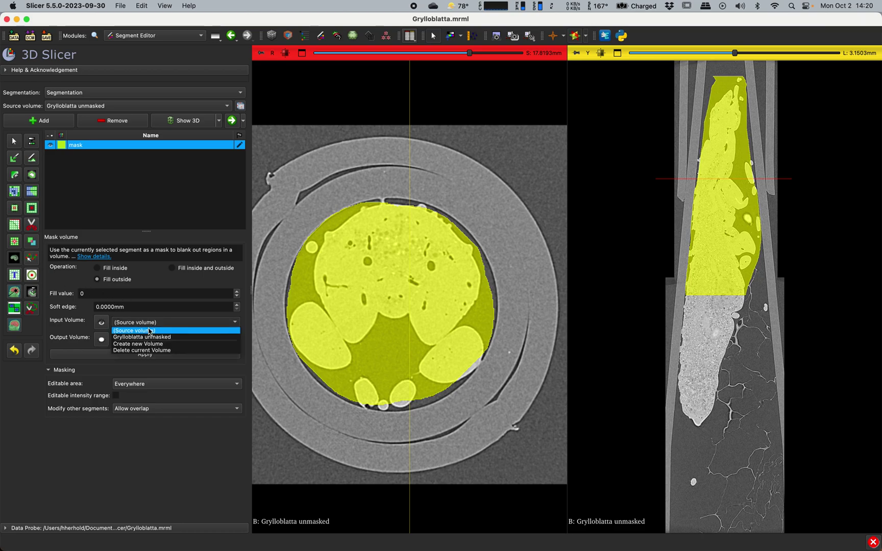
left_click(147, 323)
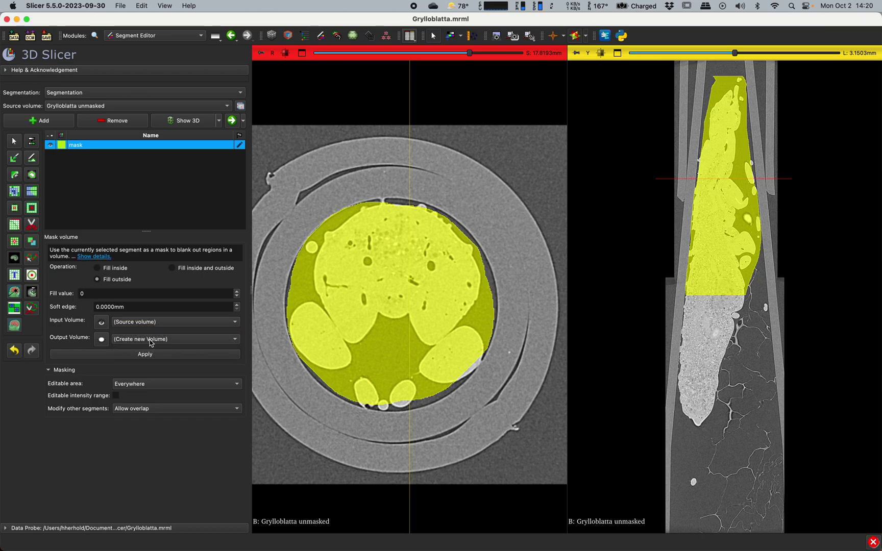
left_click(151, 341)
left_click(155, 330)
left_click(156, 326)
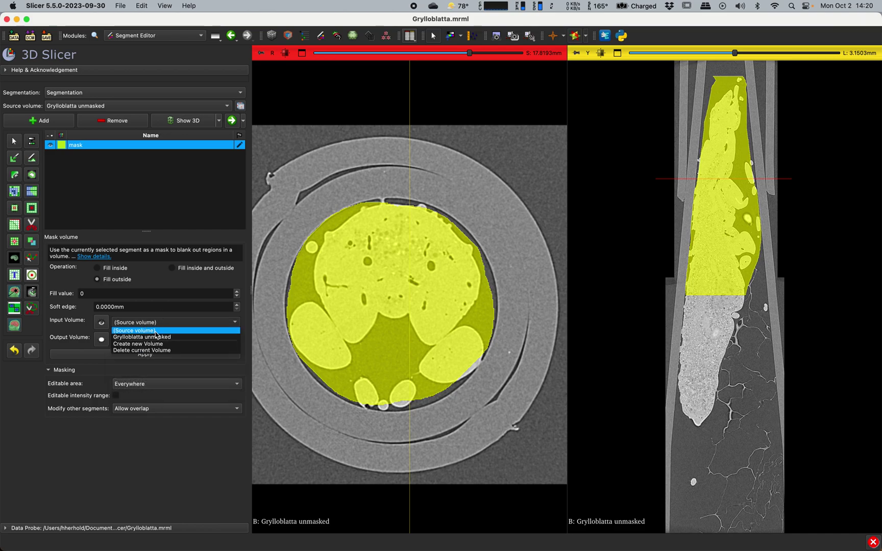
left_click(160, 341)
Create a new output volume for the masking operation and name it Grylloblatta masked
left_click(160, 342)
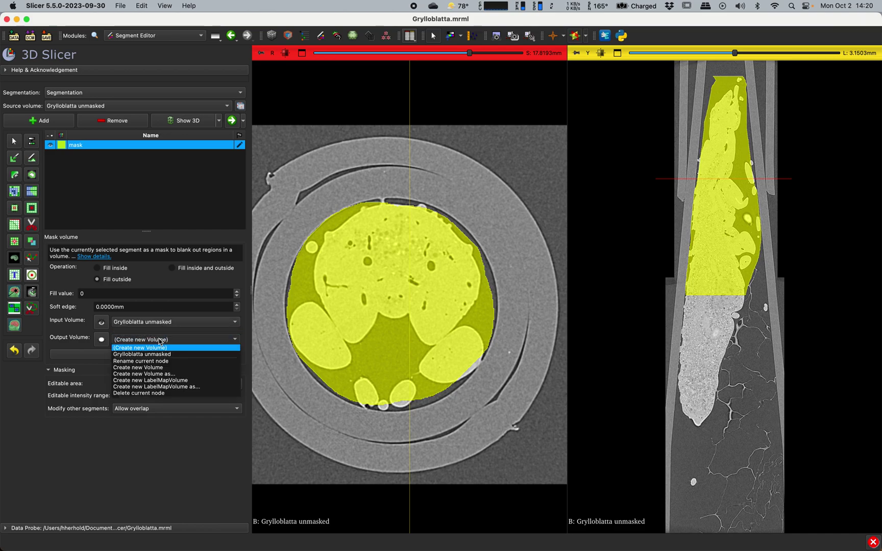
left_click(188, 374)
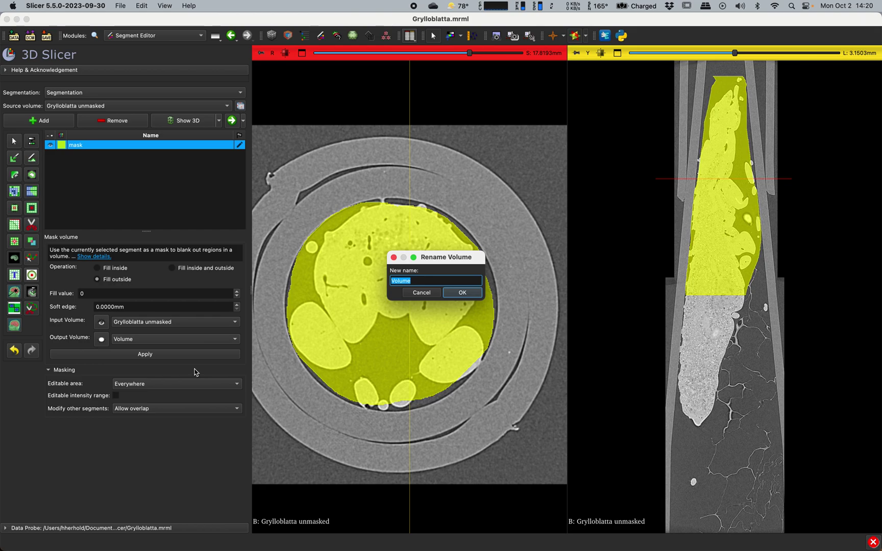
type("Grylloblatt")
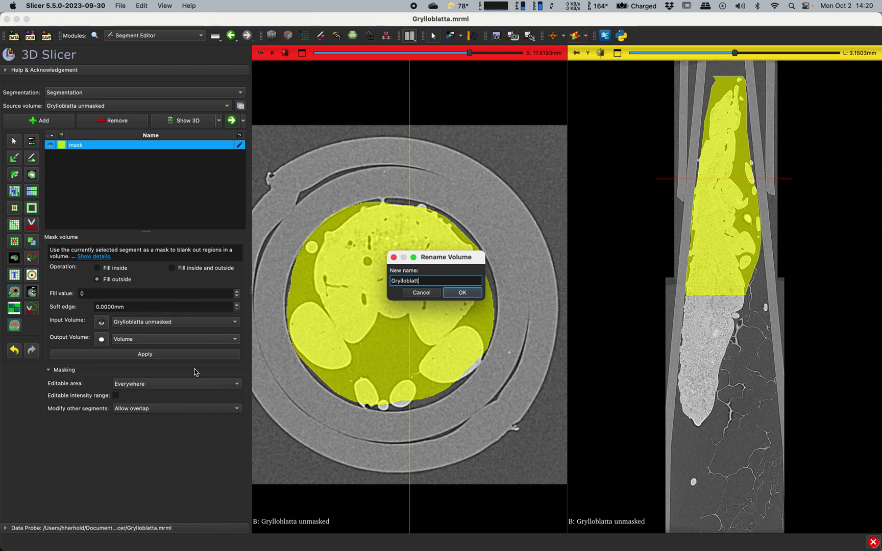
type("a masked")
left_click(462, 293)
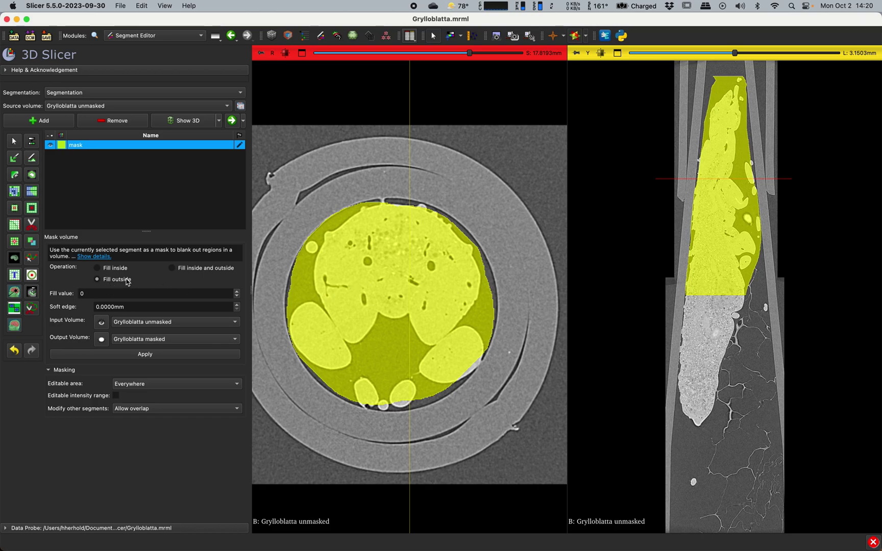
Apply the Fill outside masking with fill value 0, hide the mask segment and switch to the Data module
left_click(101, 356)
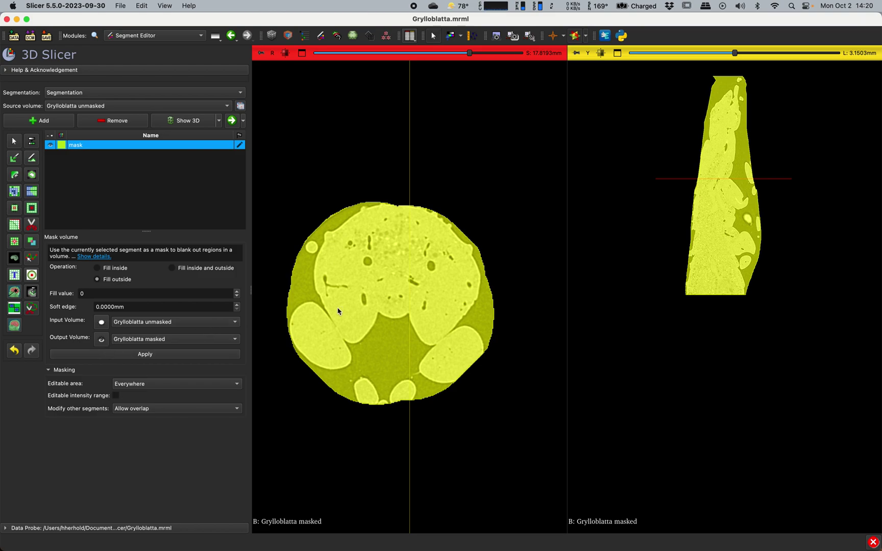
left_click(50, 146)
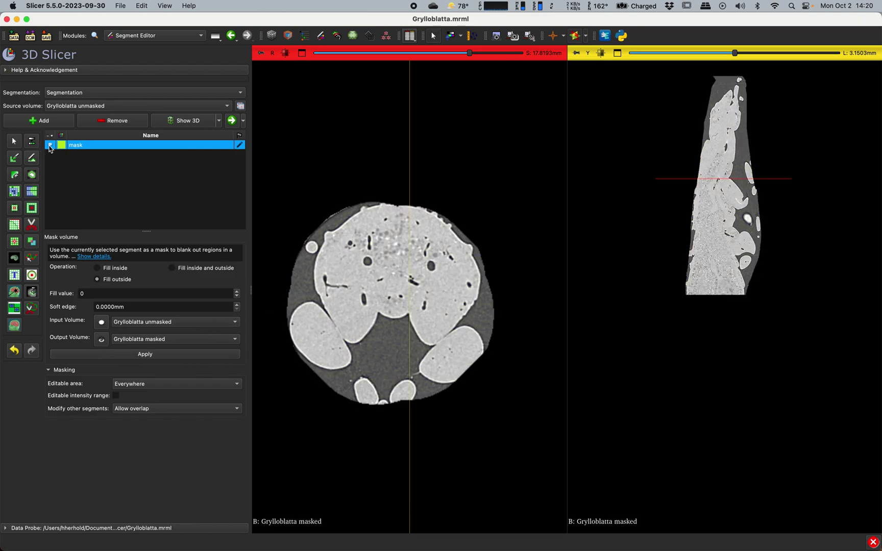
left_click(303, 36)
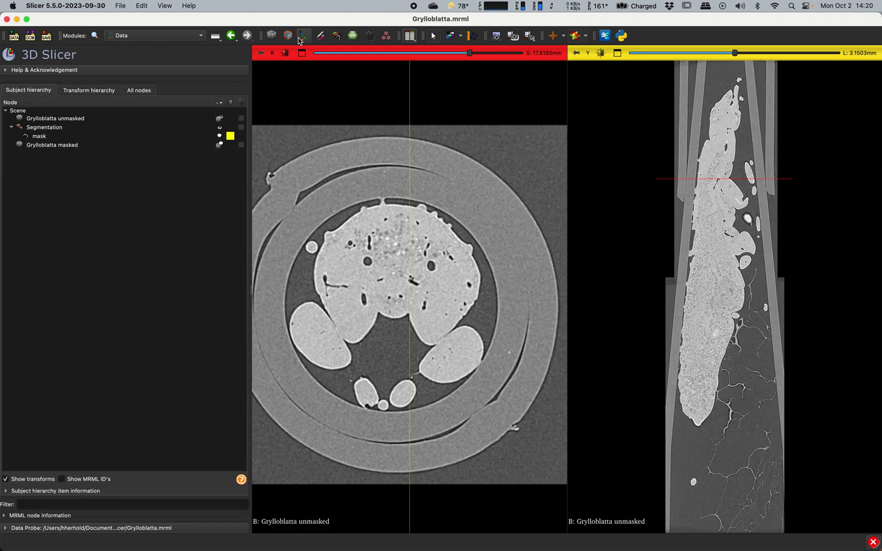
right_click(71, 122)
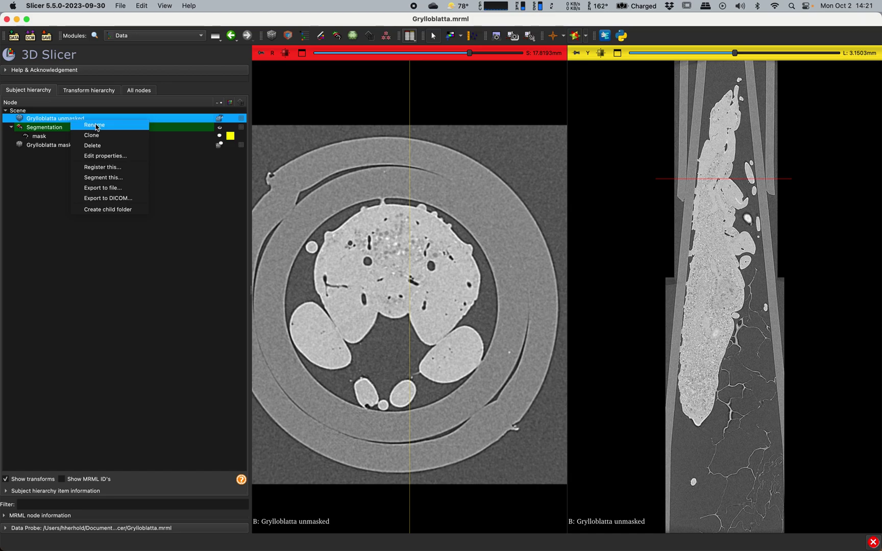
left_click(97, 127)
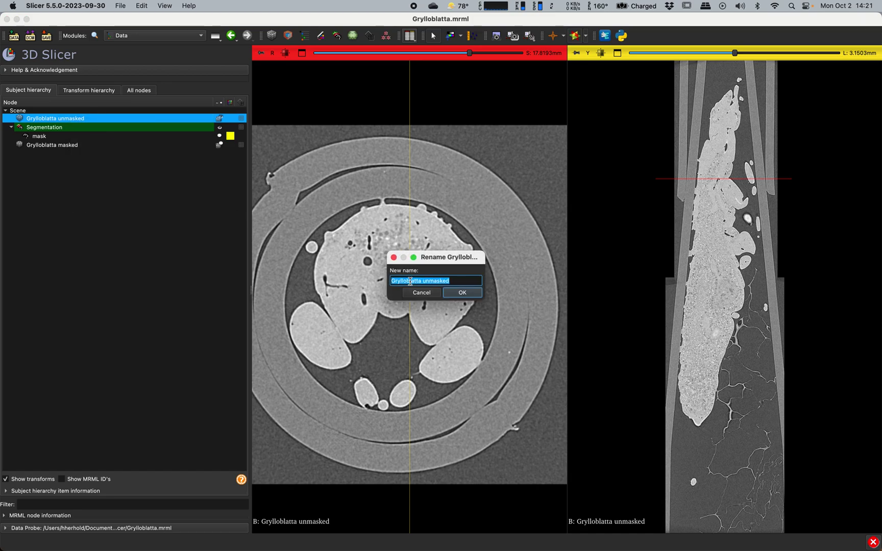
left_click(422, 292)
Delete the Grylloblatta unmasked volume from the scene and select Grylloblatta masked
right_click(93, 121)
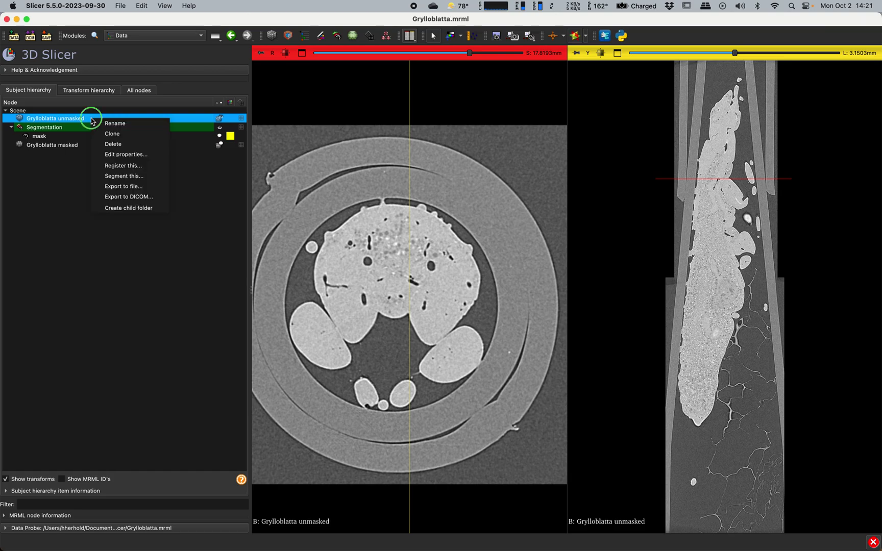
left_click(116, 145)
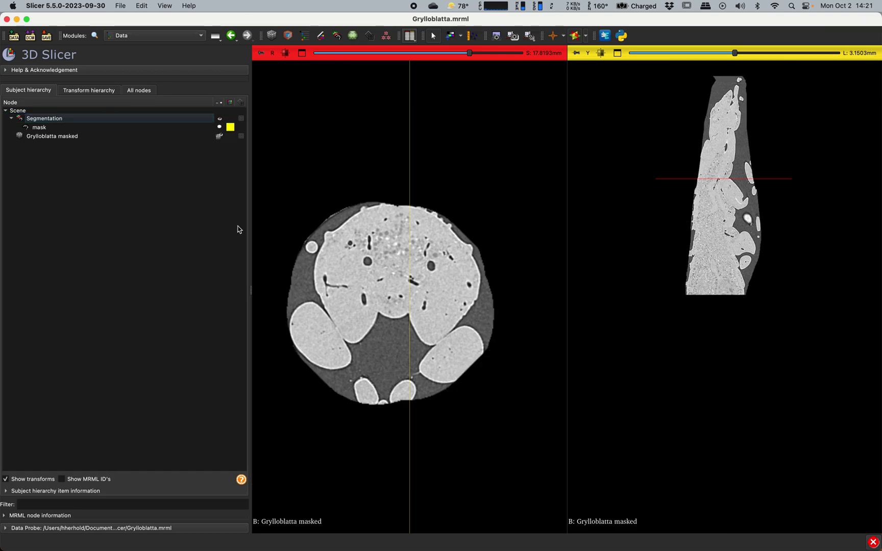
left_click(60, 137)
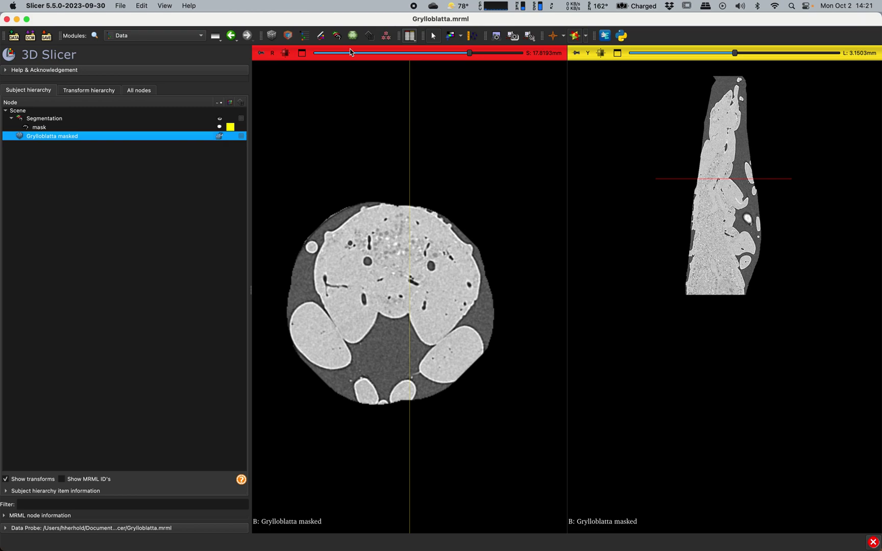
Return to the Segment Editor and switch to the layout with a 3D view above the three slice views
left_click(320, 35)
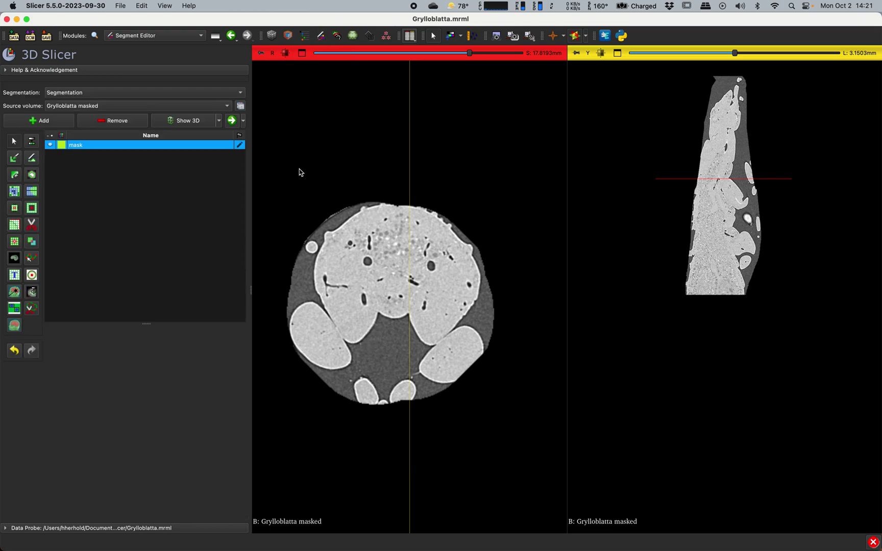
left_click(410, 36)
left_click(413, 49)
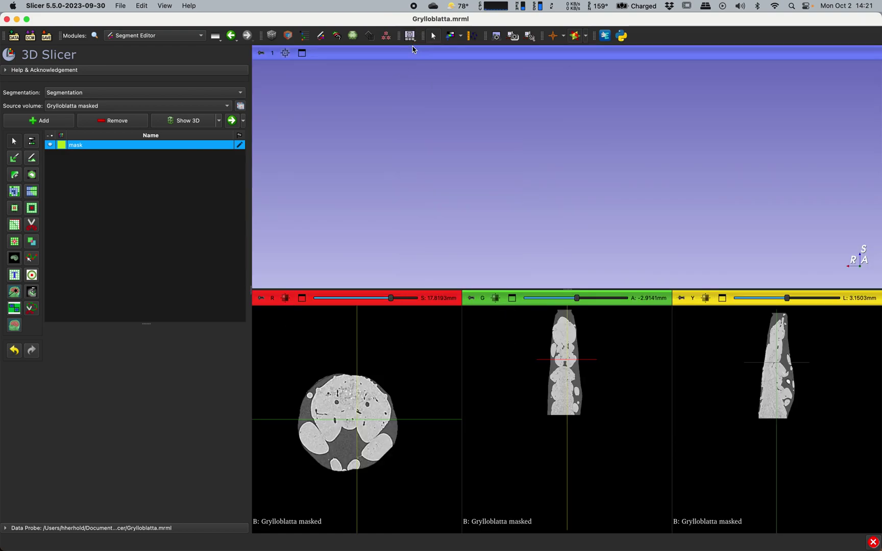
Turn on Volume Rendering for Grylloblatta masked and center the rendered volume in the 3D view
left_click(287, 36)
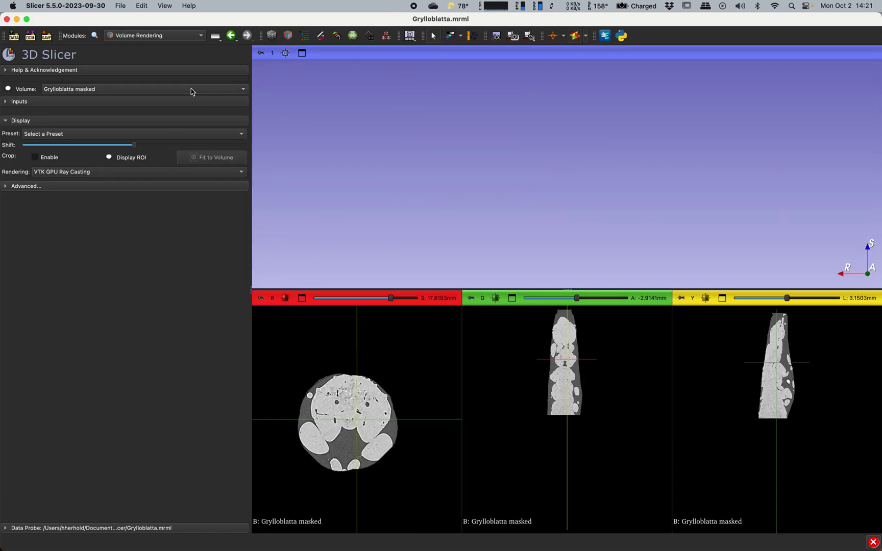
left_click(8, 90)
left_click_drag(525, 146, 541, 205)
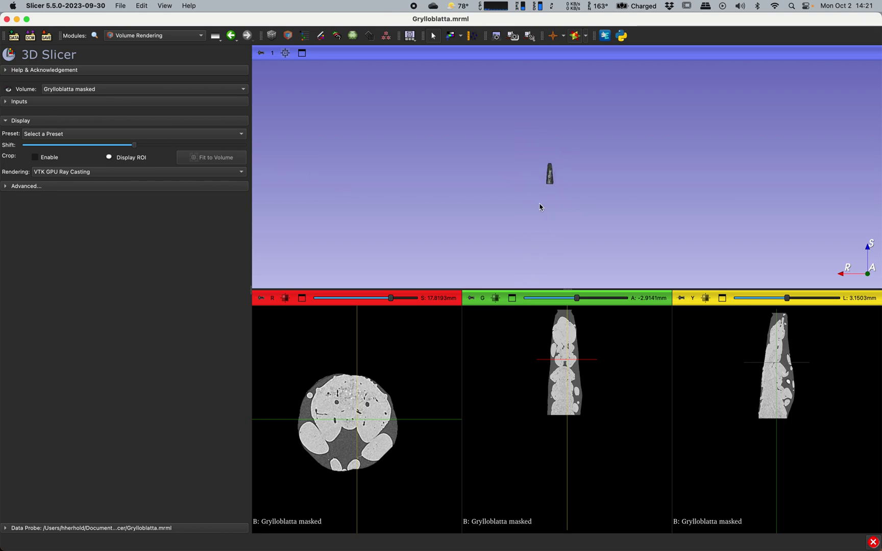
left_click(285, 53)
scroll(474, 126, "up", 10)
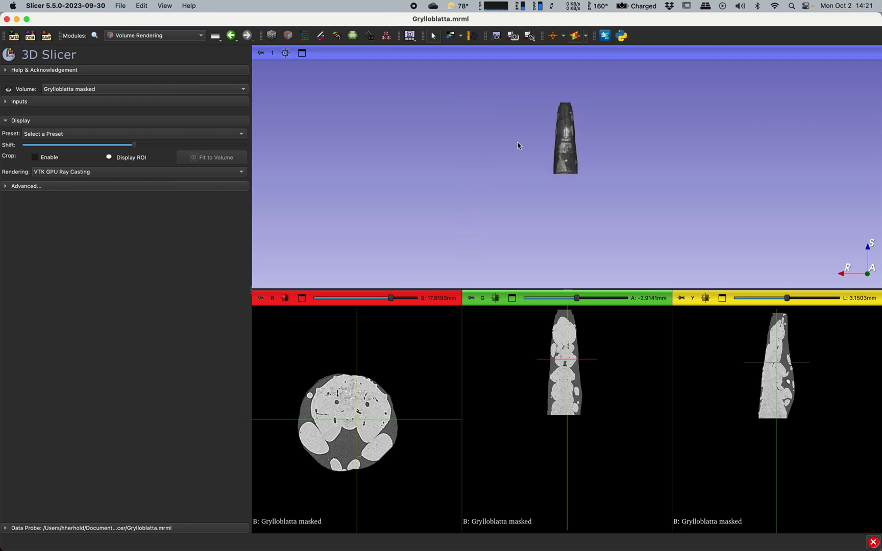
Add a scalar opacity mapping point at X 25447 with opacity 0 to make the low intensities transparent
left_click_drag(542, 203, 602, 163)
left_click(46, 185)
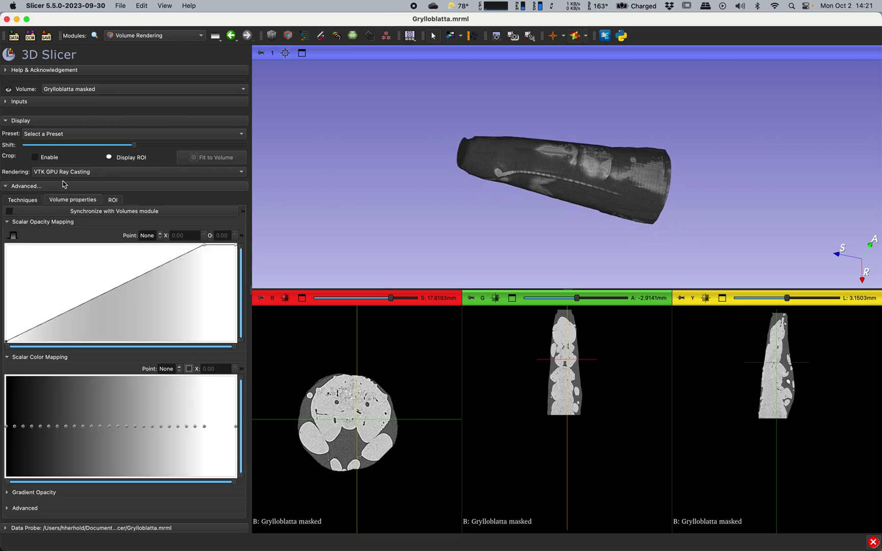
left_click_drag(93, 301, 96, 346)
Examine the rendered specimen's head, thorax, legs and cut abdomen from above and from the side in the 3D view
left_click_drag(441, 170, 429, 106)
scroll(428, 182, "up", 5)
mouse_move(428, 182)
left_mouse_down()
mouse_move(420, 180)
mouse_move(504, 149)
mouse_move(600, 177)
mouse_move(653, 176)
mouse_move(704, 199)
mouse_move(542, 210)
left_mouse_up()
left_click_drag(557, 137, 541, 235)
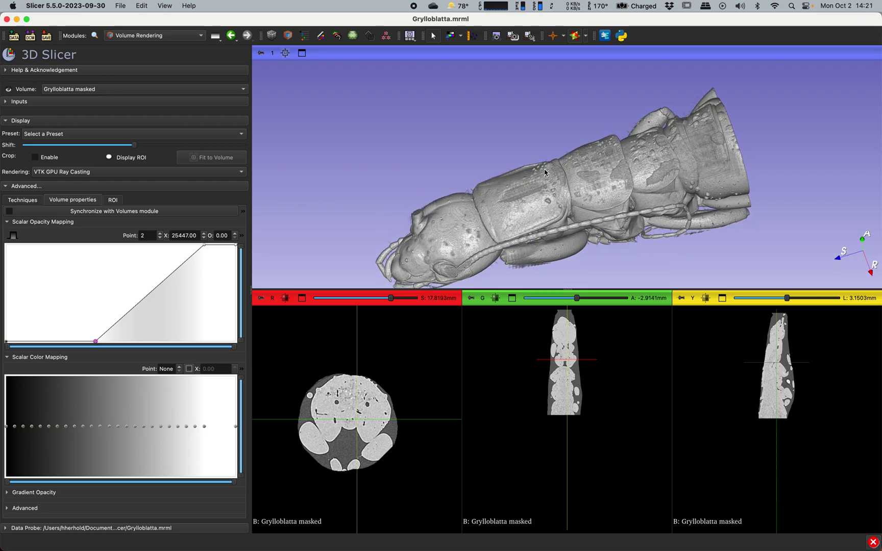
left_click_drag(545, 171, 535, 204)
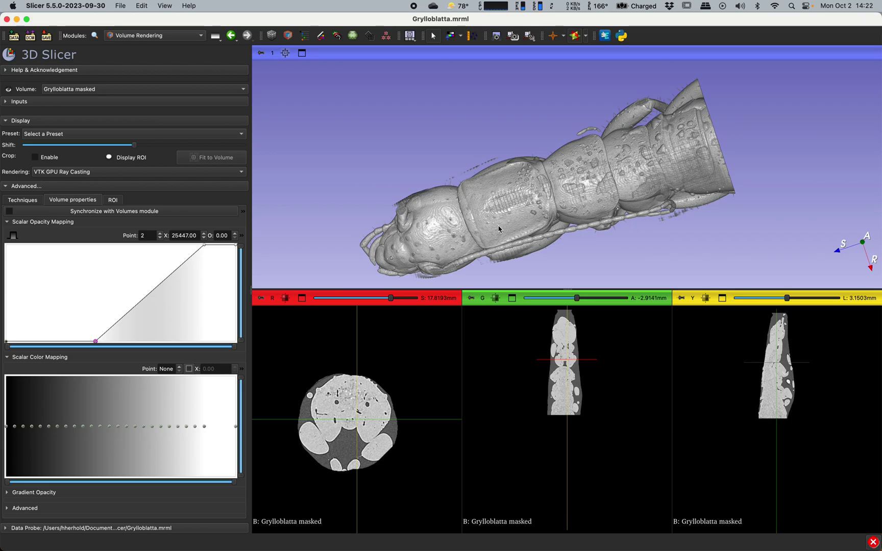
mouse_move(544, 214)
left_mouse_down()
mouse_move(525, 159)
mouse_move(555, 175)
mouse_move(523, 123)
mouse_move(544, 127)
left_mouse_up()
left_click_drag(510, 169, 532, 158)
scroll(561, 148, "up", 5)
left_click_drag(584, 137, 543, 248)
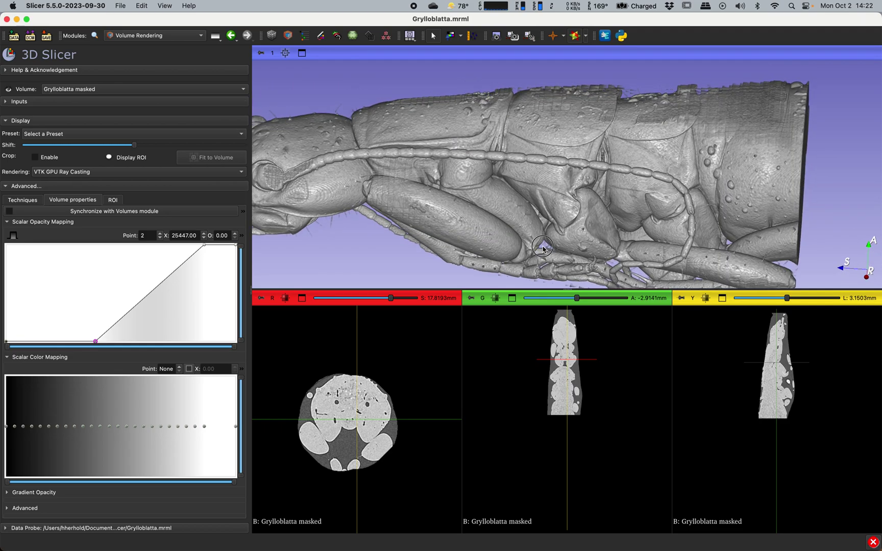
mouse_move(603, 163)
left_mouse_down()
mouse_move(603, 172)
mouse_move(571, 165)
mouse_move(611, 181)
mouse_move(567, 205)
mouse_move(582, 209)
mouse_move(609, 187)
mouse_move(586, 159)
left_mouse_up()
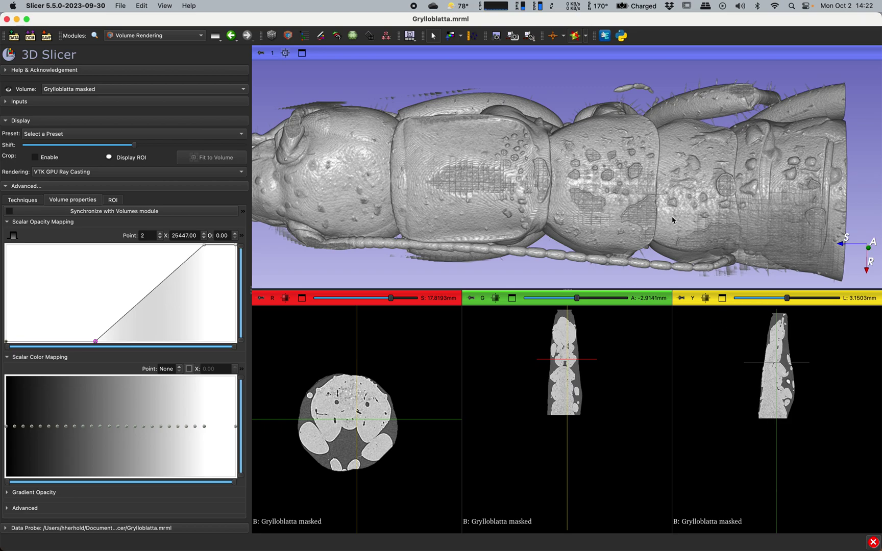
left_click_drag(672, 221, 610, 216)
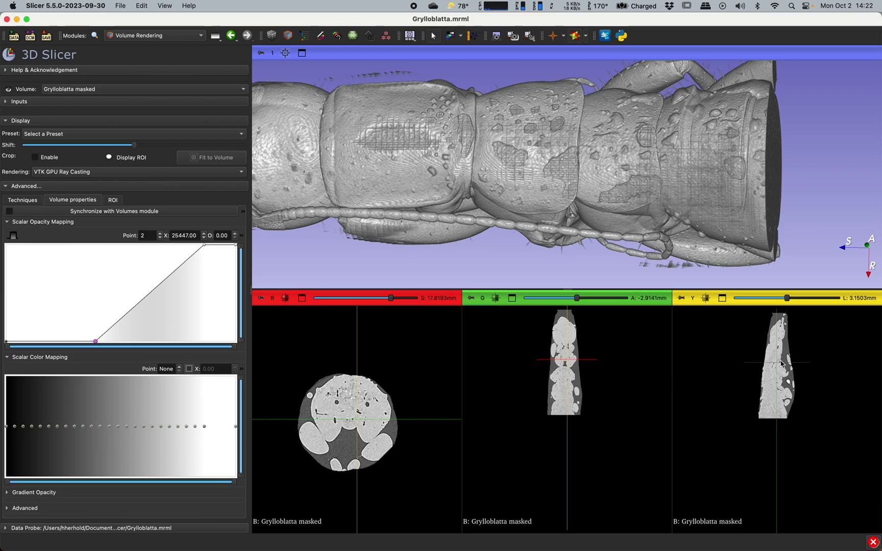
mouse_move(616, 228)
left_mouse_down()
mouse_move(672, 214)
mouse_move(681, 173)
mouse_move(611, 189)
left_mouse_up()
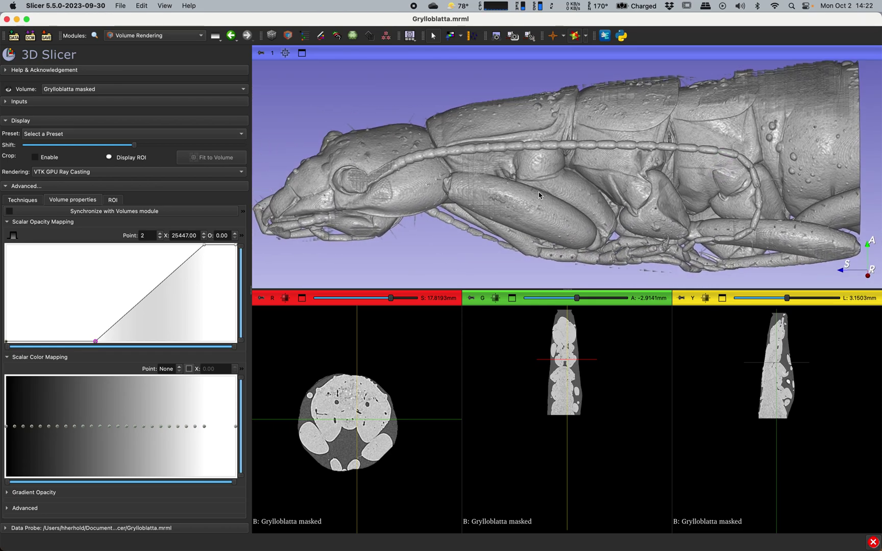